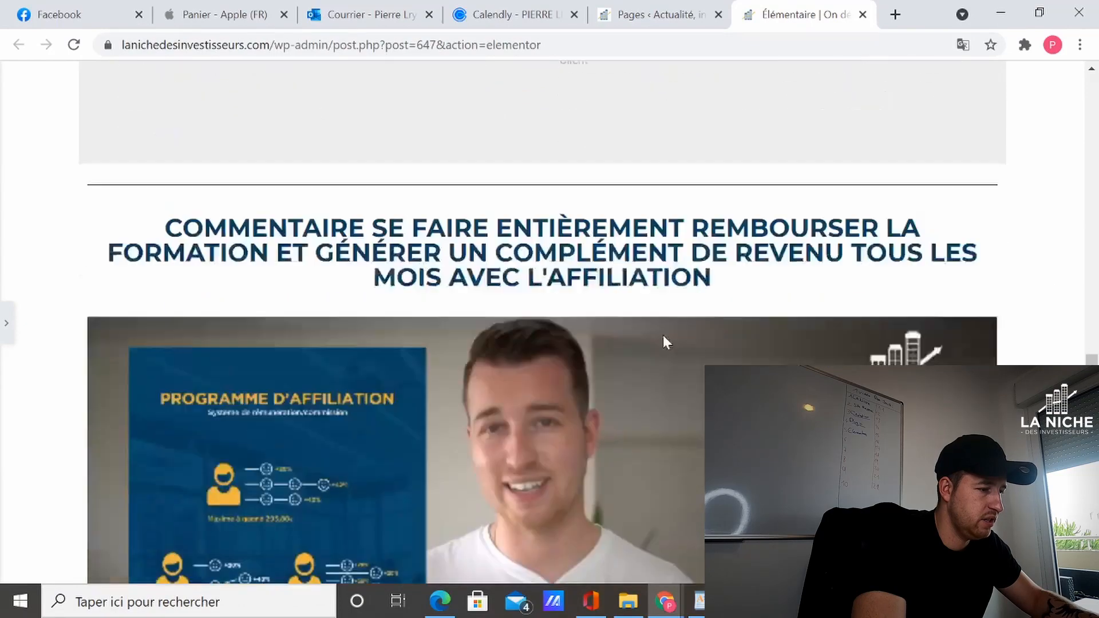
Review the existing crypto programme page from the affiliation section down to the button for joining the programme.
{"action": "scroll", "coordinate": [424, 189], "scroll_direction": "down", "scroll_amount": 2}
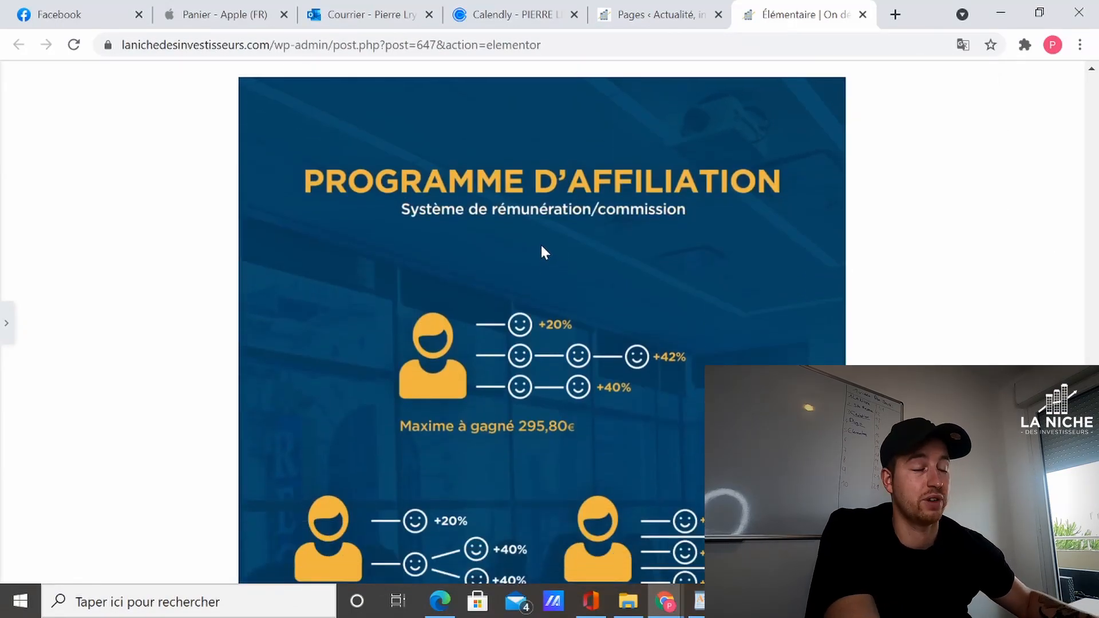
{"action": "scroll", "coordinate": [219, 284], "scroll_direction": "down", "scroll_amount": 11}
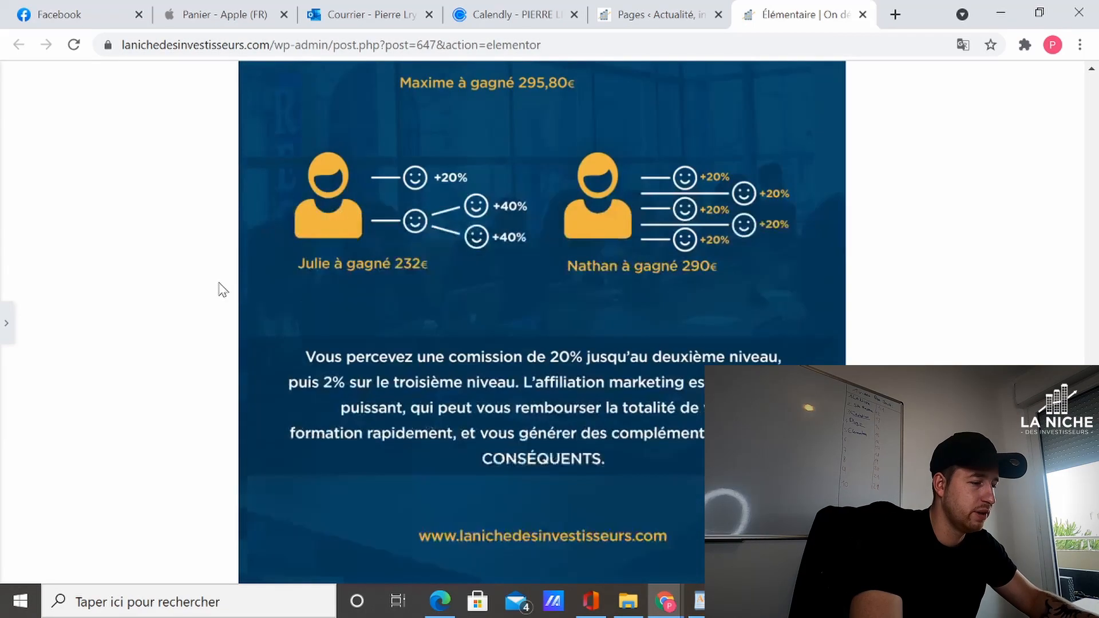
{"action": "scroll", "coordinate": [223, 289], "scroll_direction": "down", "scroll_amount": 18}
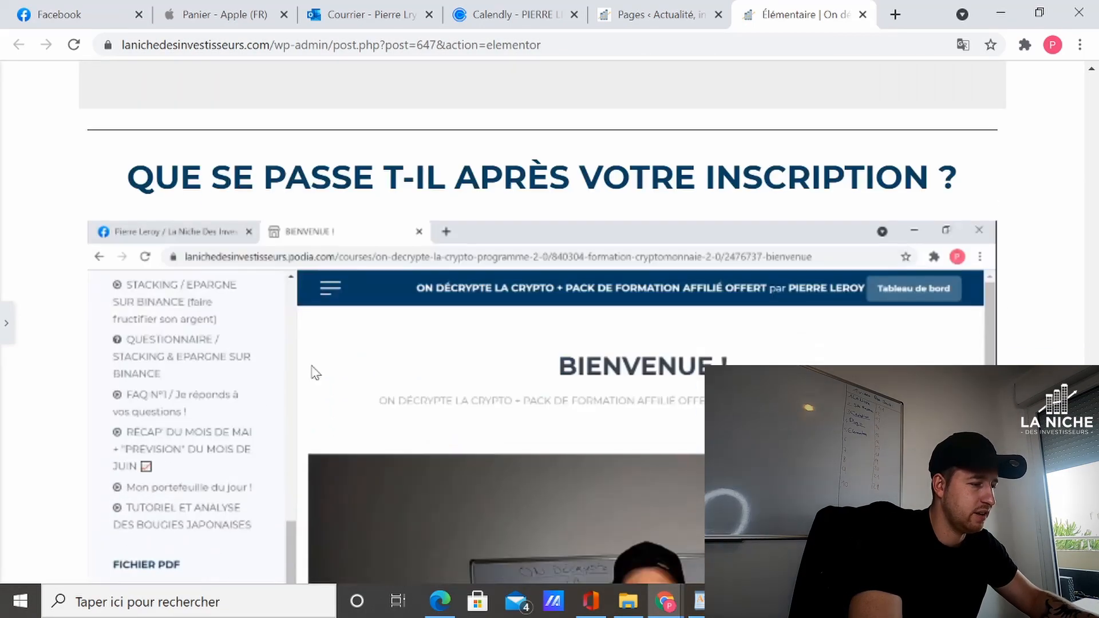
{"action": "scroll", "coordinate": [567, 281], "scroll_direction": "down", "scroll_amount": 15}
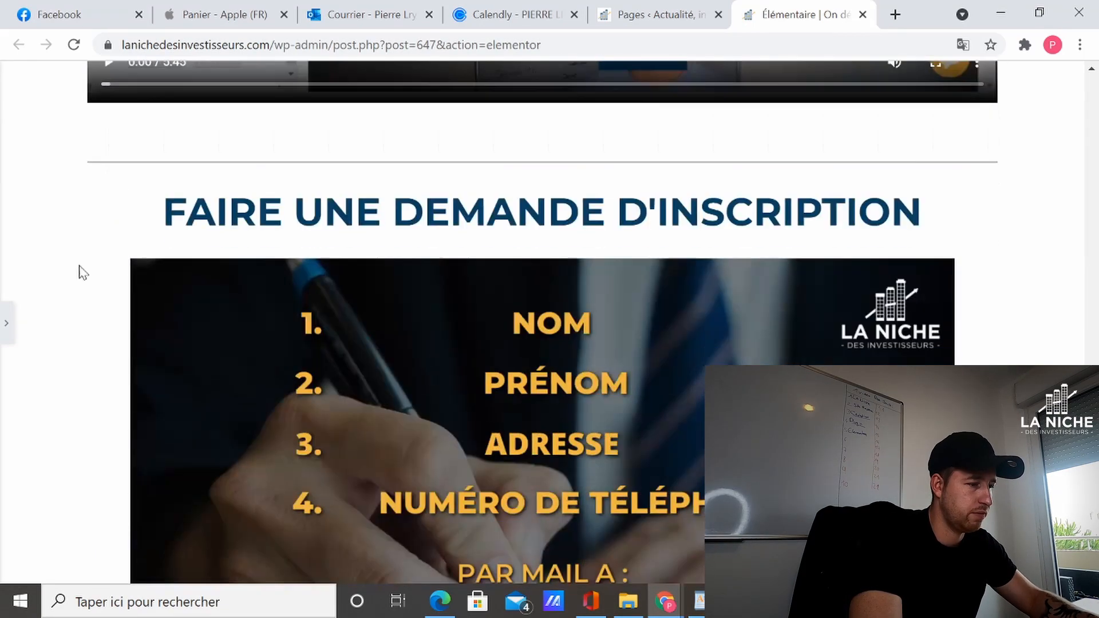
{"action": "scroll", "coordinate": [399, 326], "scroll_direction": "down", "scroll_amount": 8}
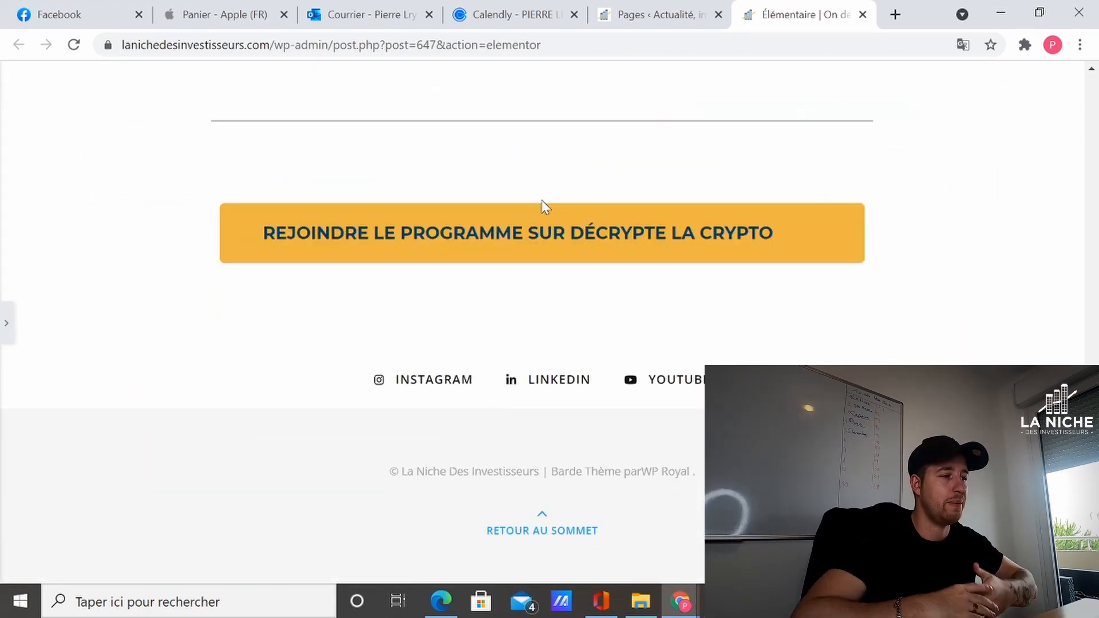
Switch to the WordPress admin and open the list of all the site's pages.
{"action": "left_click", "coordinate": [654, 6]}
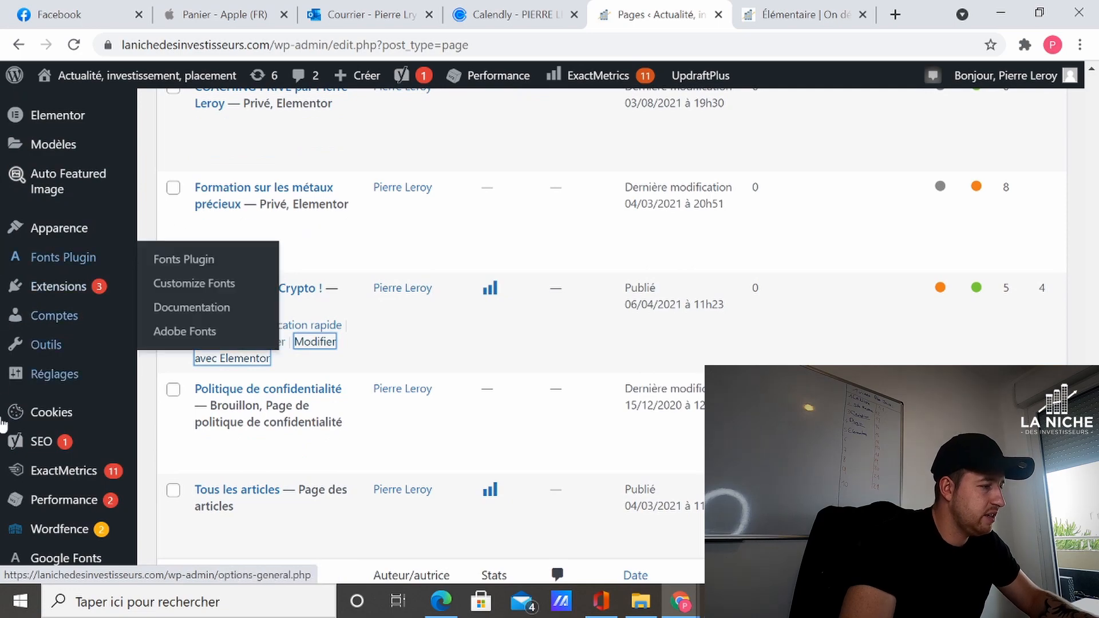
{"action": "mouse_move", "coordinate": [84, 381]}
{"action": "scroll", "coordinate": [85, 381], "scroll_direction": "up", "scroll_amount": 8}
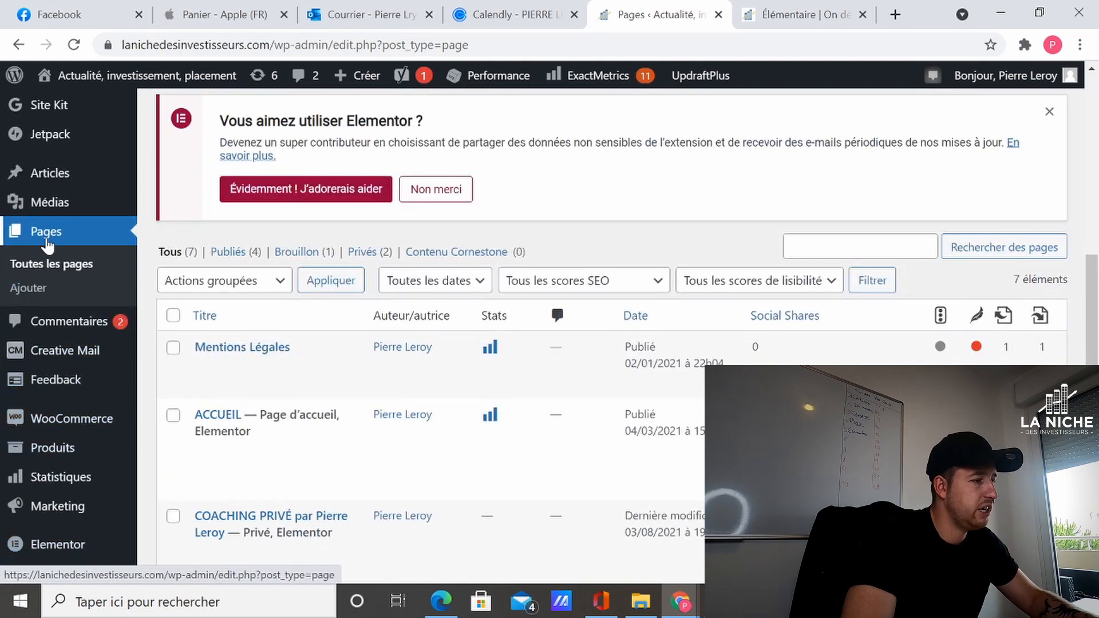
{"action": "left_click", "coordinate": [48, 240]}
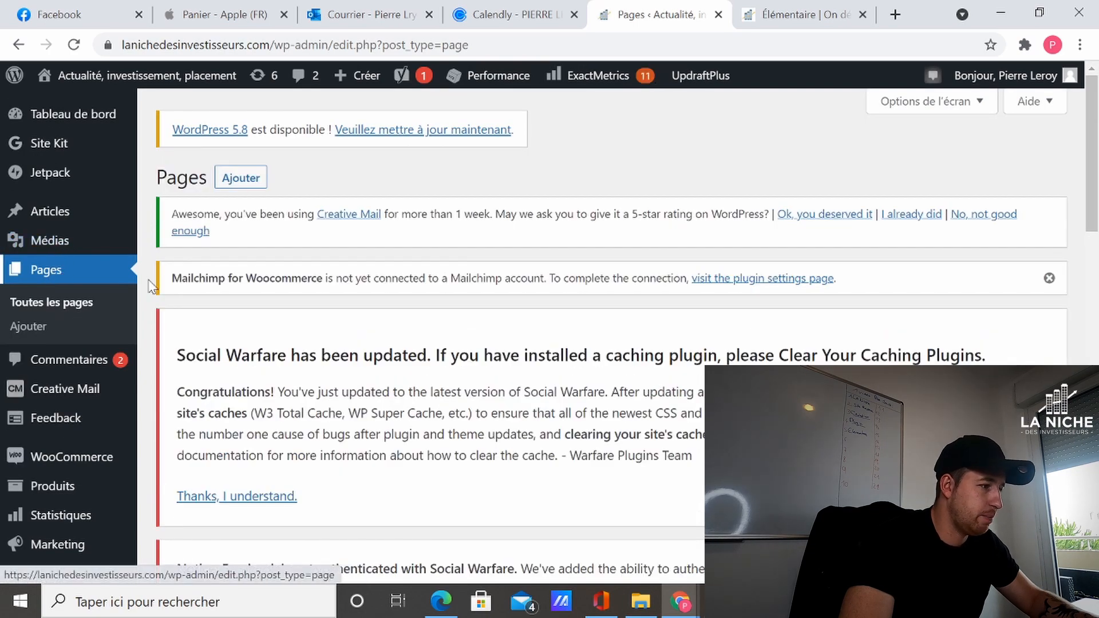
Add a new page and title it "MON PETIT MIEL".
{"action": "scroll", "coordinate": [345, 359], "scroll_direction": "down", "scroll_amount": 10}
{"action": "scroll", "coordinate": [345, 359], "scroll_direction": "down", "scroll_amount": 6}
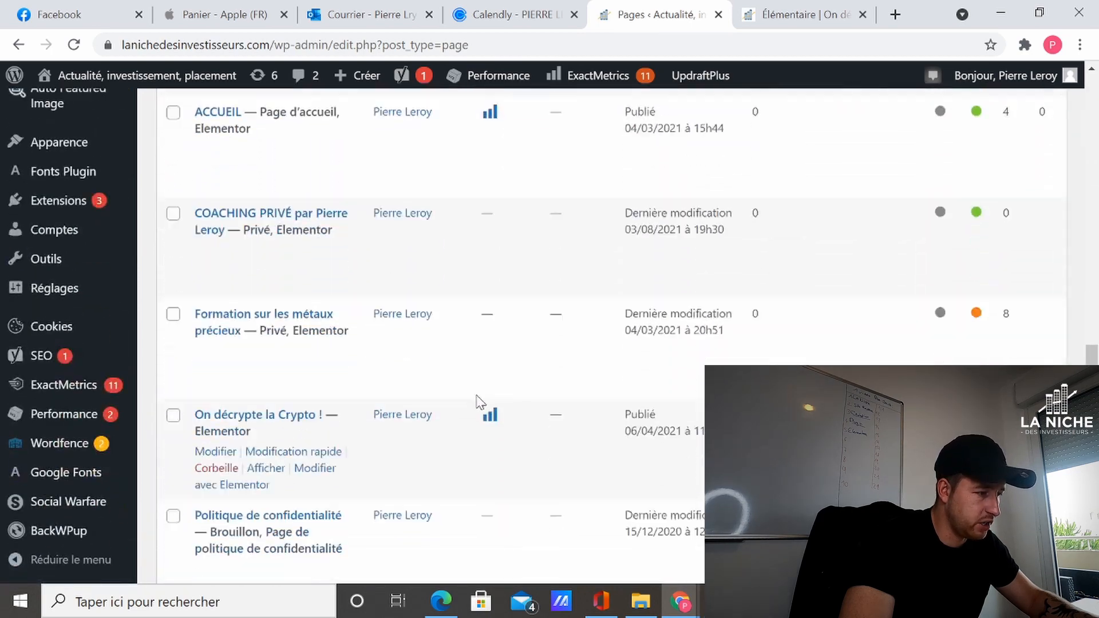
{"action": "scroll", "coordinate": [377, 354], "scroll_direction": "up", "scroll_amount": 6}
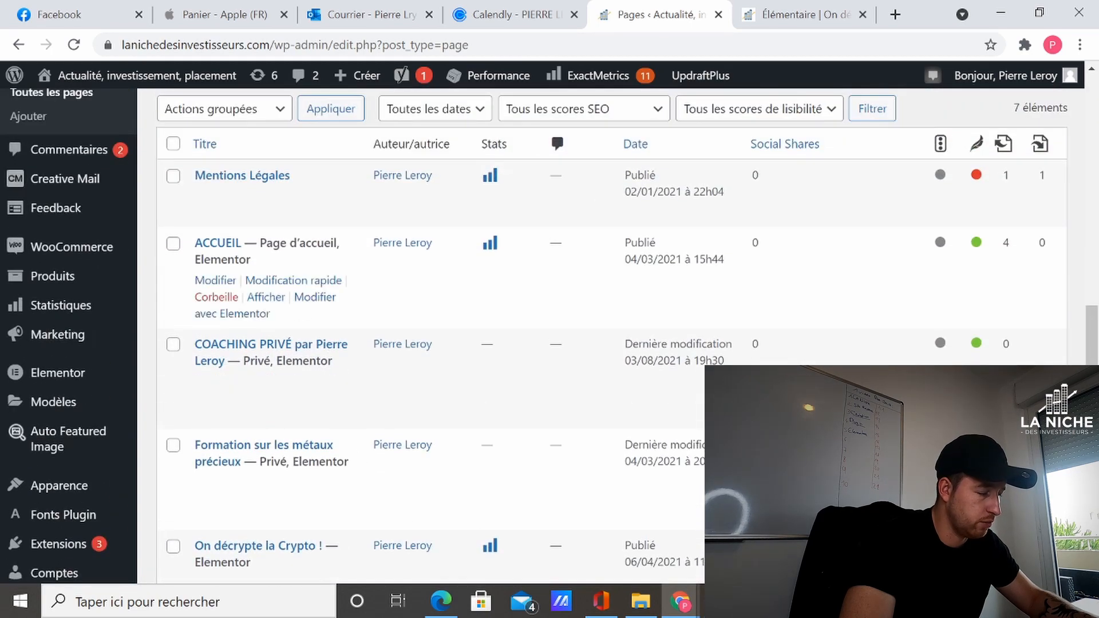
{"action": "scroll", "coordinate": [295, 329], "scroll_direction": "up", "scroll_amount": 13}
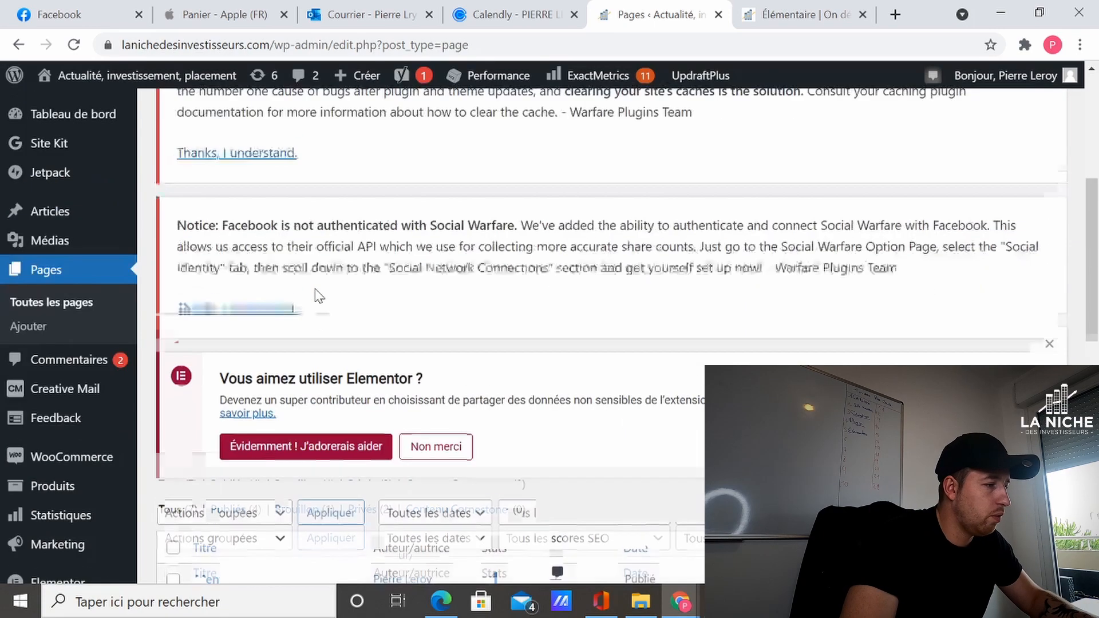
{"action": "left_click", "coordinate": [255, 182]}
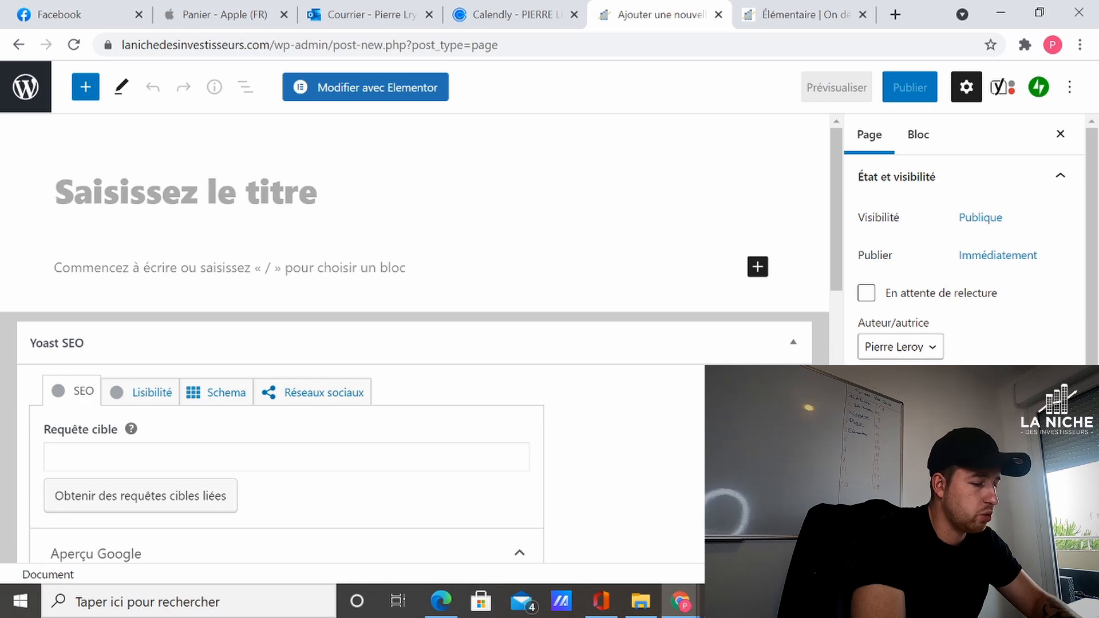
{"action": "type", "text": "MON PETIT MIEL"}
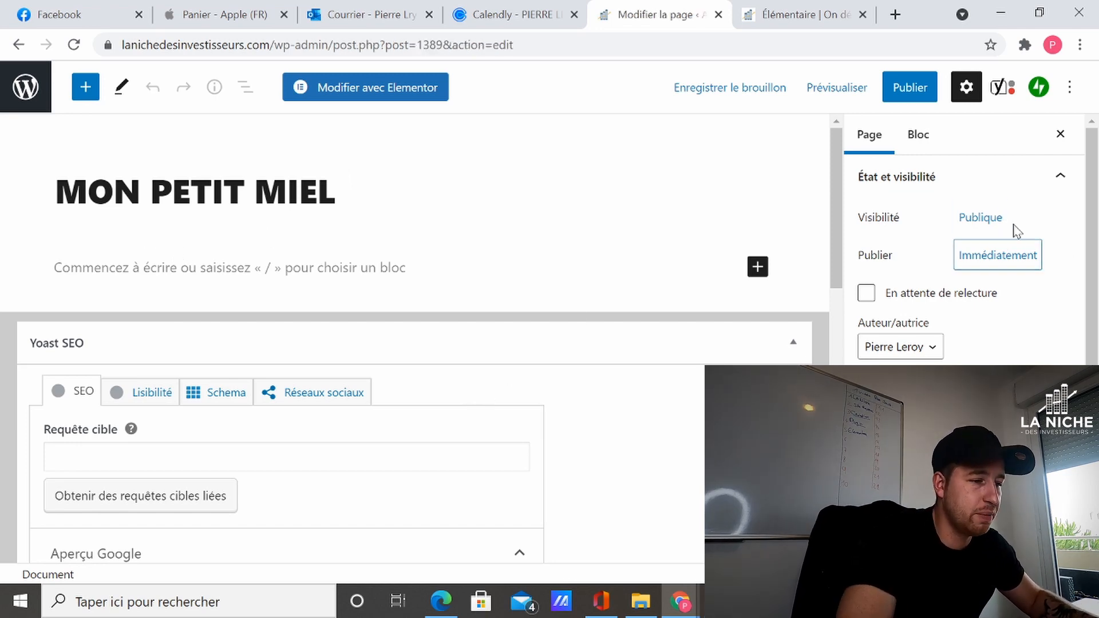
Set the new page's visibility to Privée and confirm publishing it privately.
{"action": "left_click", "coordinate": [973, 218]}
{"action": "left_click", "coordinate": [804, 339]}
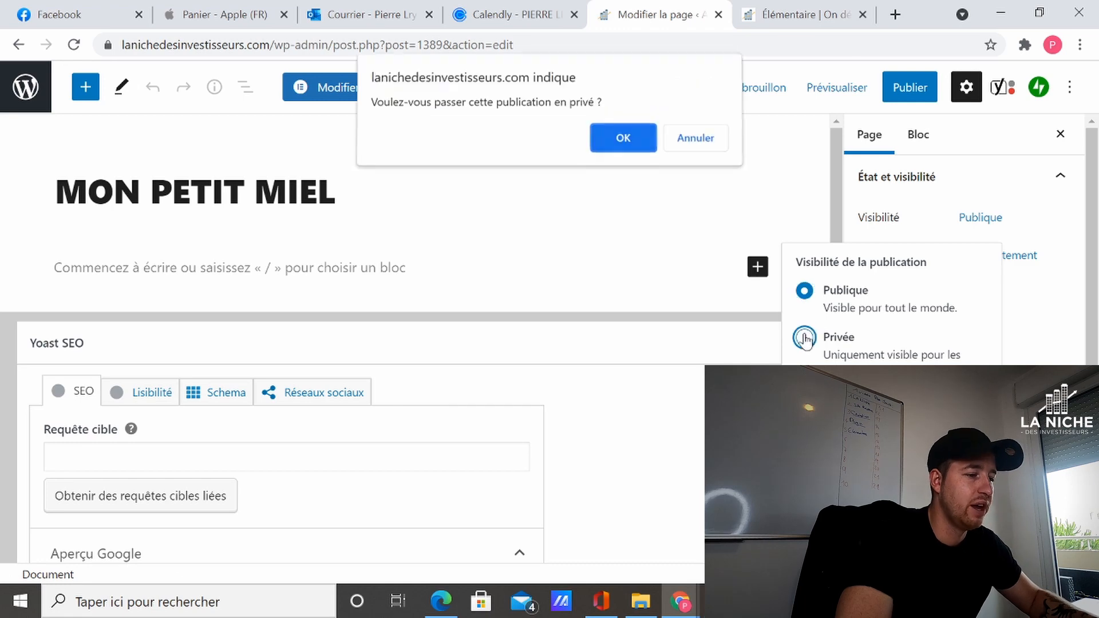
{"action": "left_click", "coordinate": [625, 143]}
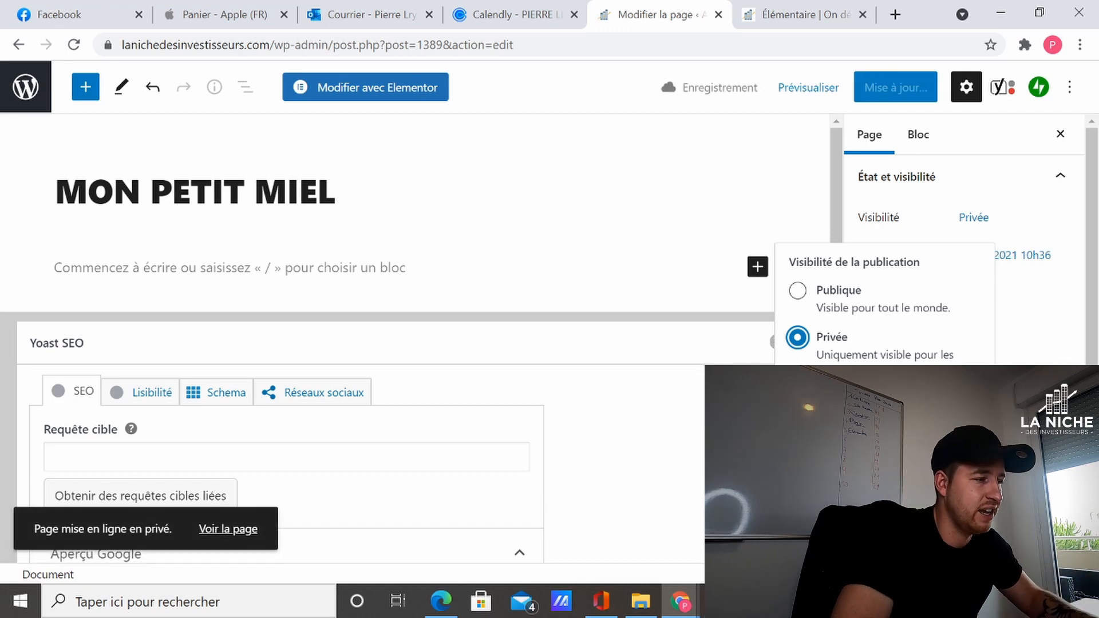
{"action": "left_click", "coordinate": [336, 192]}
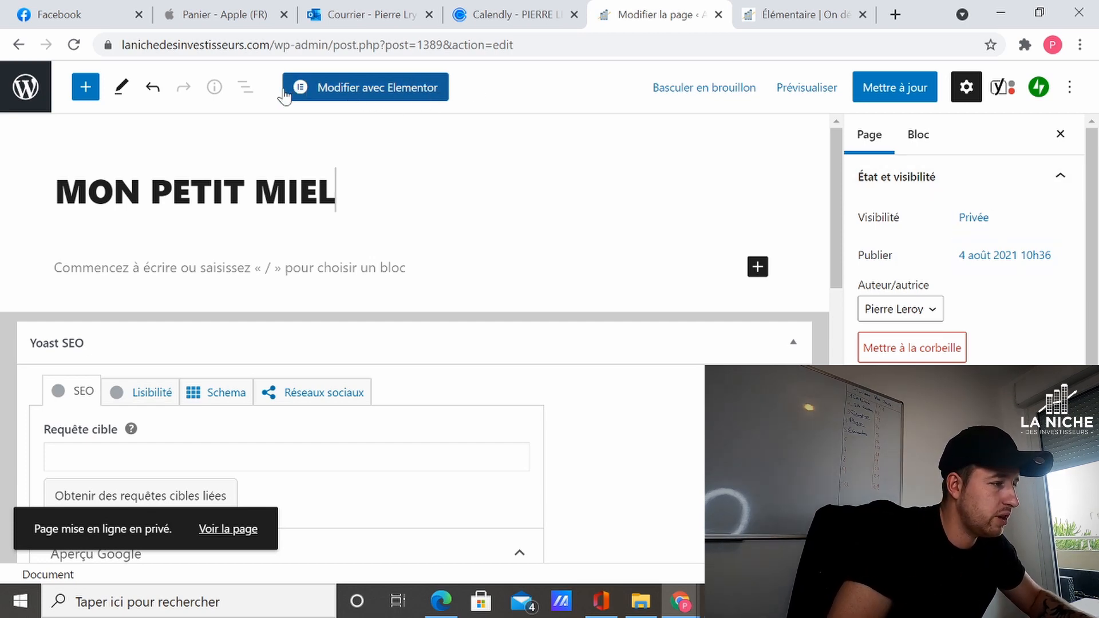
Open the MON PETIT MIEL page in the Elementor editor, dismiss the translation popup and look over the basic widgets.
{"action": "left_click", "coordinate": [377, 93]}
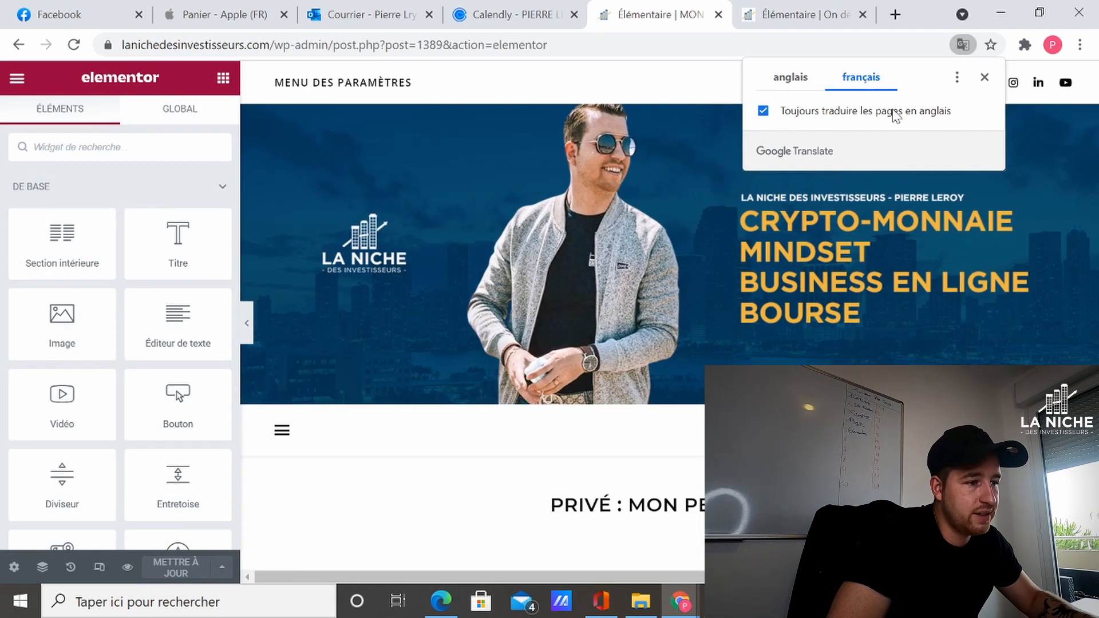
{"action": "left_click", "coordinate": [984, 80]}
{"action": "scroll", "coordinate": [703, 292], "scroll_direction": "down", "scroll_amount": 5}
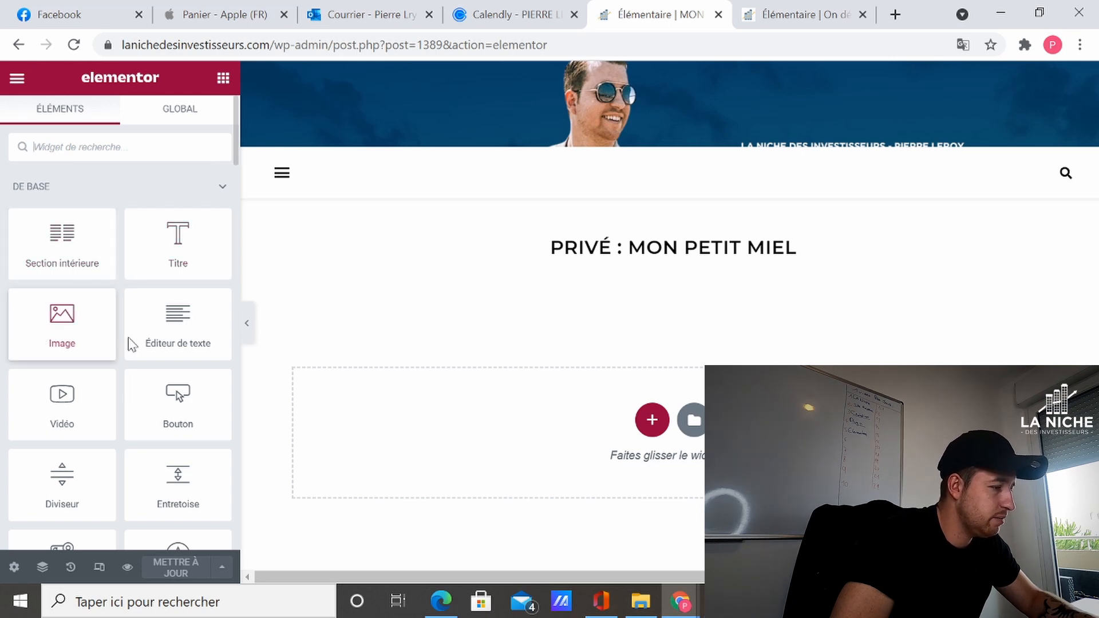
{"action": "scroll", "coordinate": [136, 435], "scroll_direction": "down", "scroll_amount": 2}
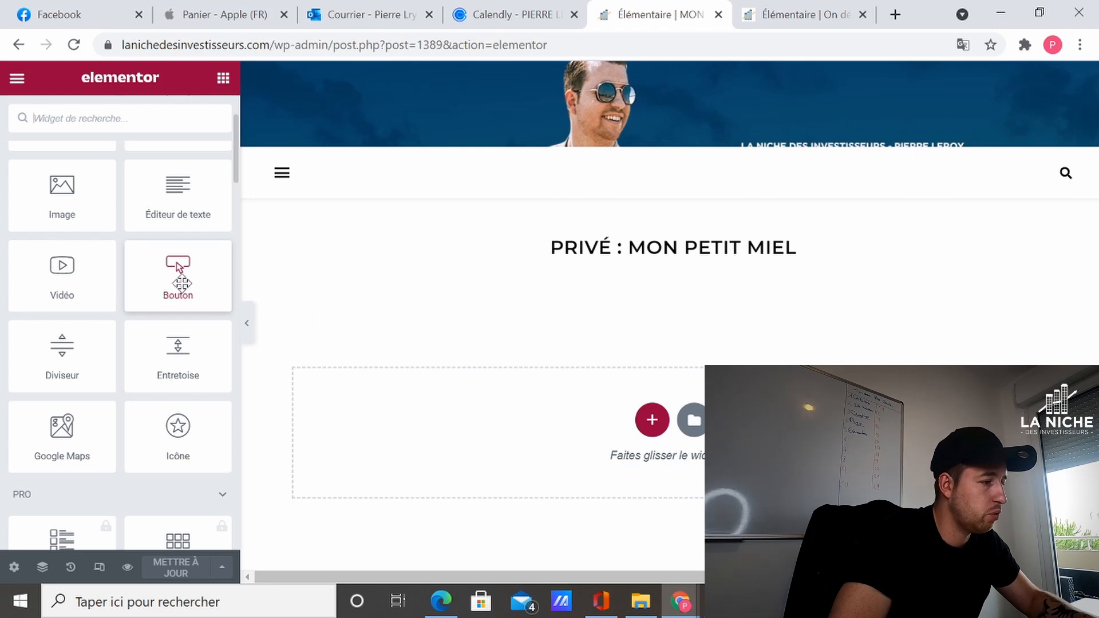
{"action": "scroll", "coordinate": [66, 258], "scroll_direction": "up", "scroll_amount": 3}
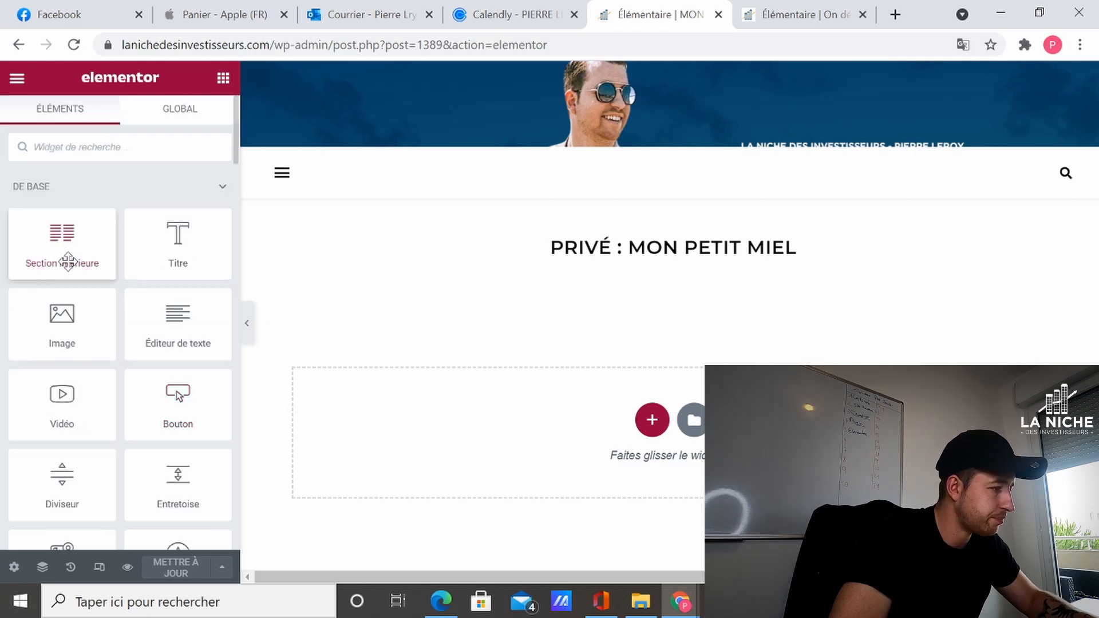
Examine the layout of the existing crypto programme page, from its header banner and signup button to the registration request section.
{"action": "left_click", "coordinate": [767, 14]}
{"action": "scroll", "coordinate": [503, 303], "scroll_direction": "up", "scroll_amount": 5}
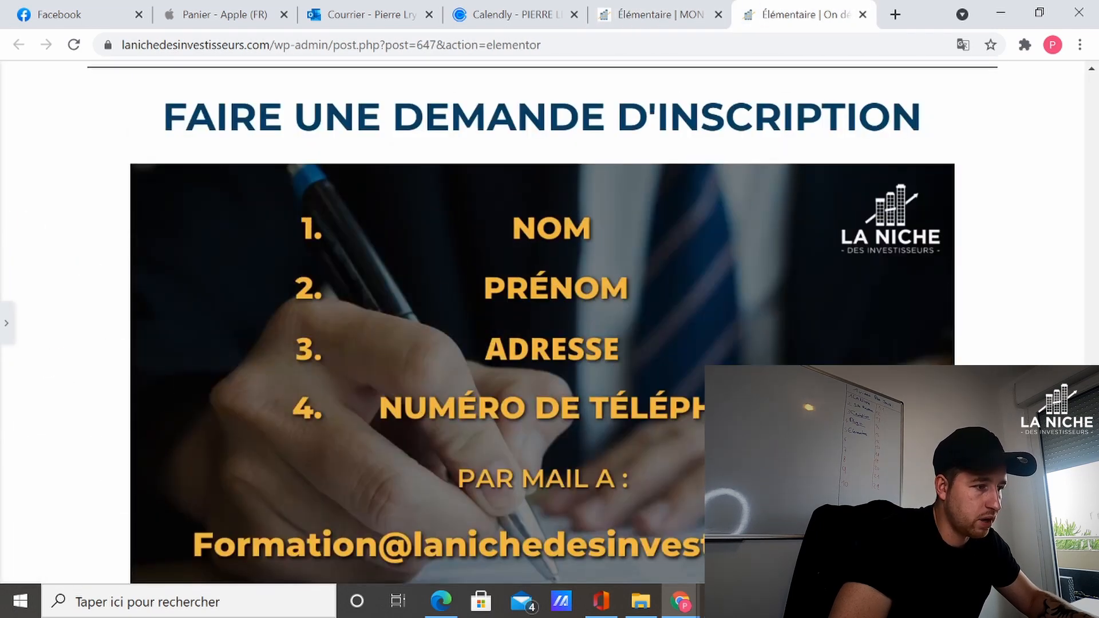
{"action": "left_click_drag", "start_coordinate": [1094, 389], "coordinate": [1095, 135]}
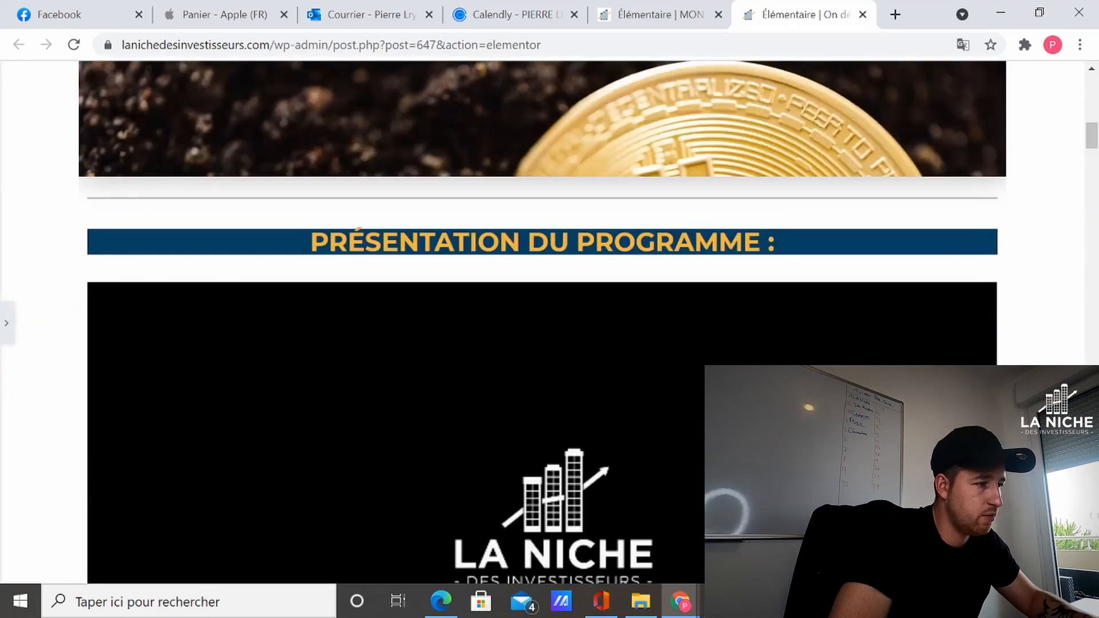
{"action": "scroll", "coordinate": [543, 323], "scroll_direction": "down", "scroll_amount": 7}
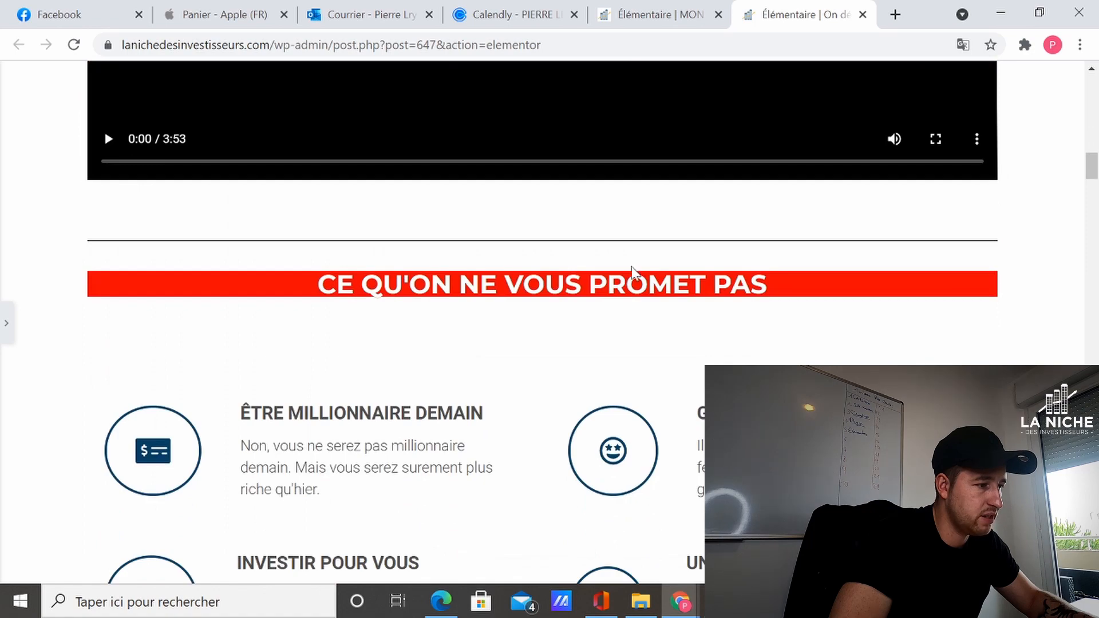
{"action": "scroll", "coordinate": [471, 302], "scroll_direction": "down", "scroll_amount": 7}
{"action": "scroll", "coordinate": [542, 323], "scroll_direction": "up", "scroll_amount": 3}
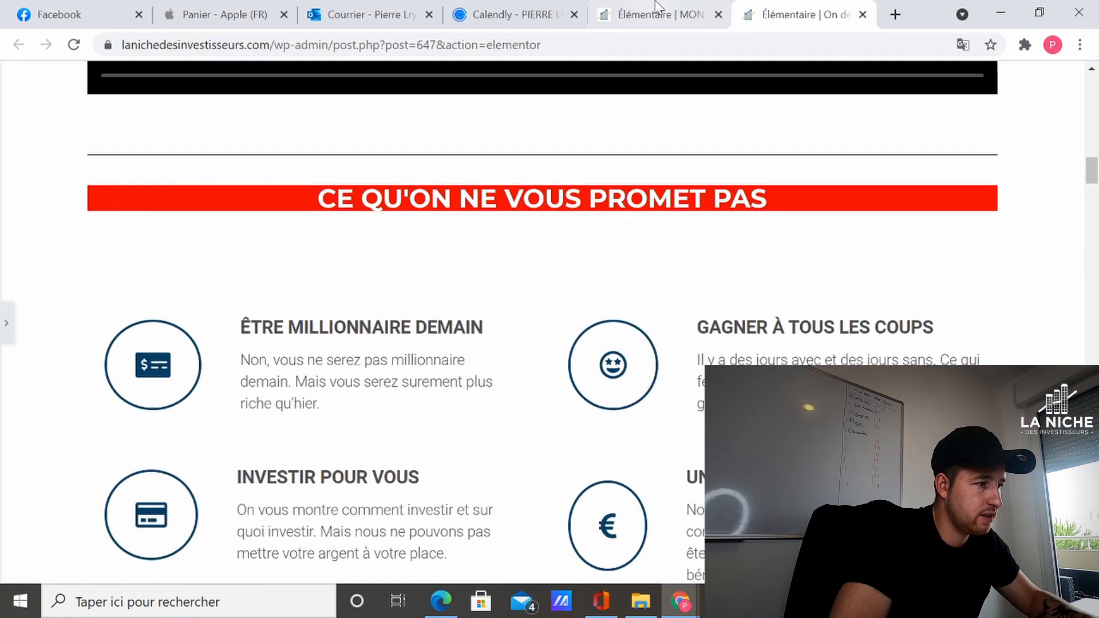
{"action": "left_click", "coordinate": [653, 14]}
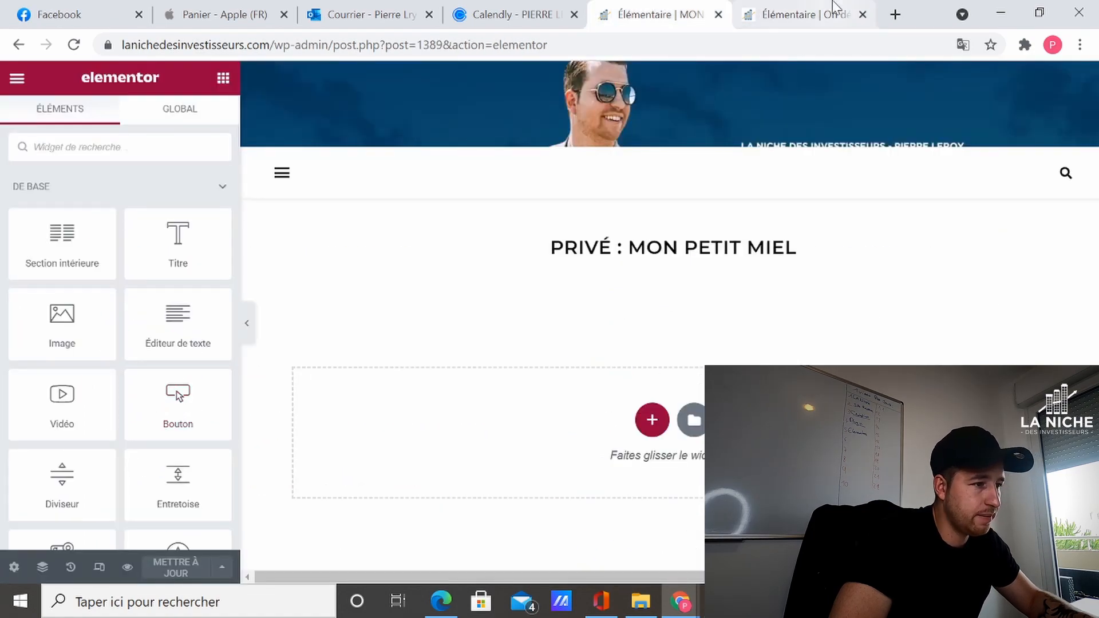
{"action": "left_click", "coordinate": [802, 15]}
{"action": "scroll", "coordinate": [270, 375], "scroll_direction": "down", "scroll_amount": 7}
{"action": "scroll", "coordinate": [270, 375], "scroll_direction": "up", "scroll_amount": 14}
{"action": "scroll", "coordinate": [274, 373], "scroll_direction": "up", "scroll_amount": 10}
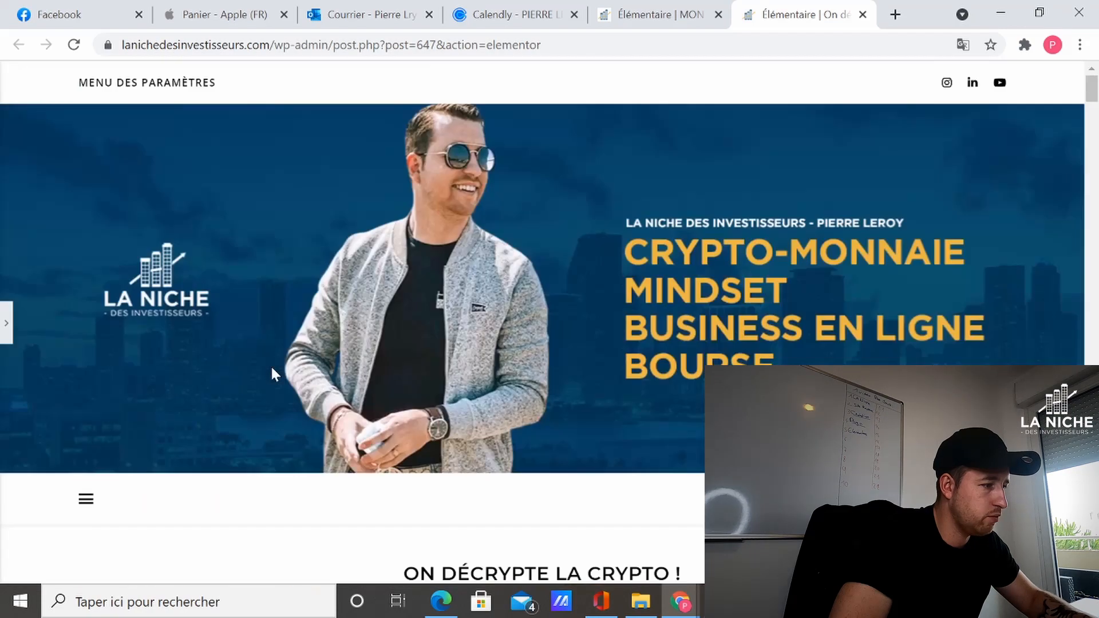
{"action": "scroll", "coordinate": [252, 377], "scroll_direction": "down", "scroll_amount": 8}
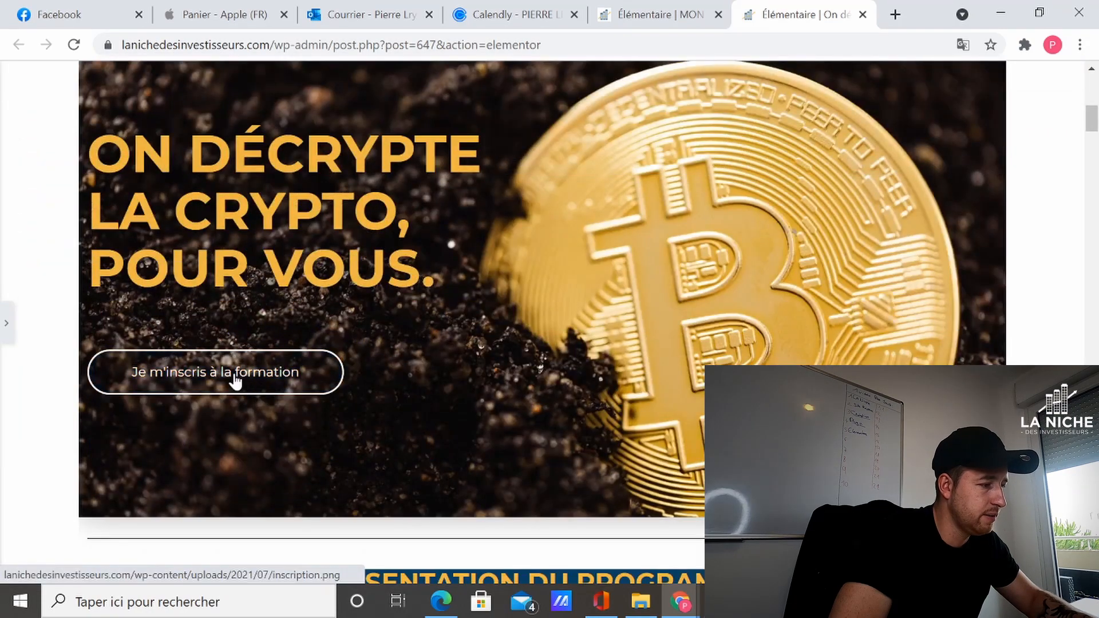
{"action": "scroll", "coordinate": [234, 377], "scroll_direction": "down", "scroll_amount": 10}
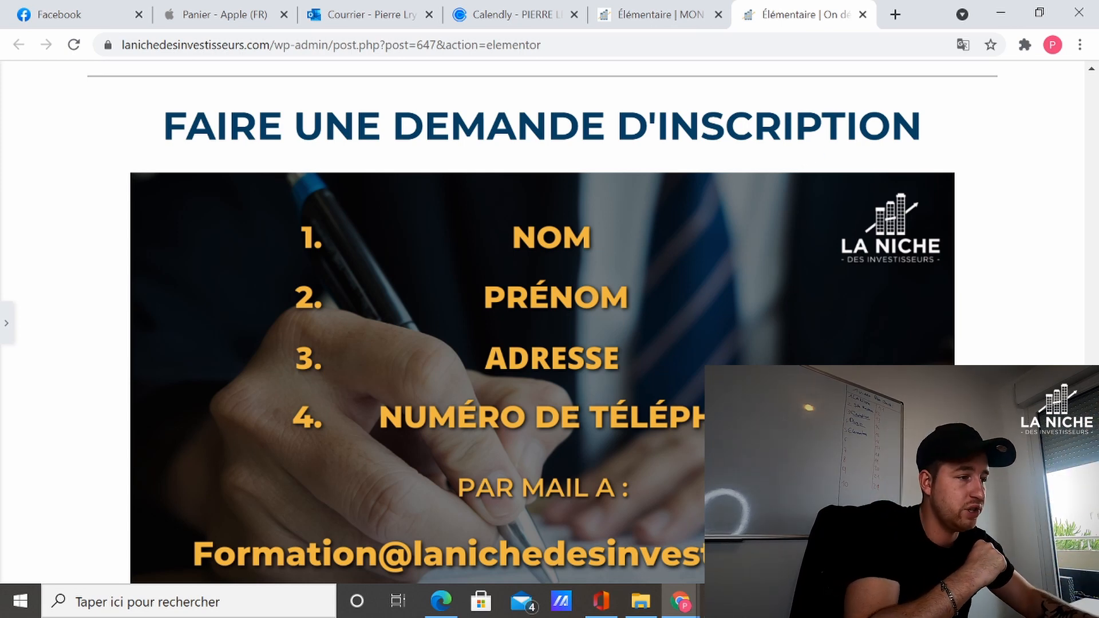
Insert the "Produit - Application" page template from the Elementor library into the MON PETIT MIEL page.
{"action": "left_click", "coordinate": [705, 8]}
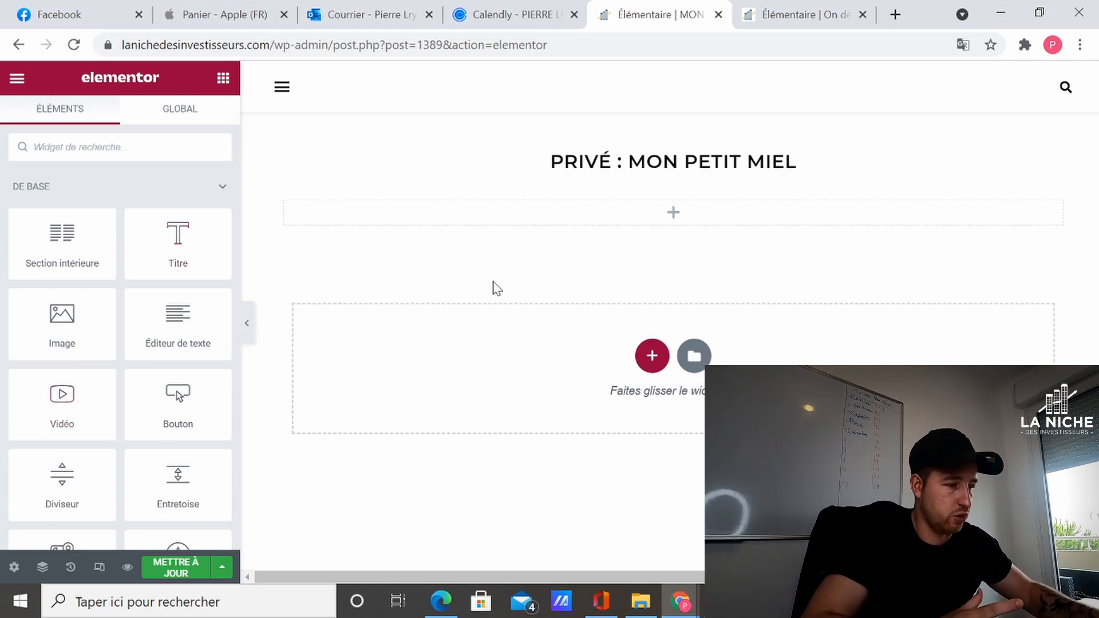
{"action": "left_click", "coordinate": [694, 357]}
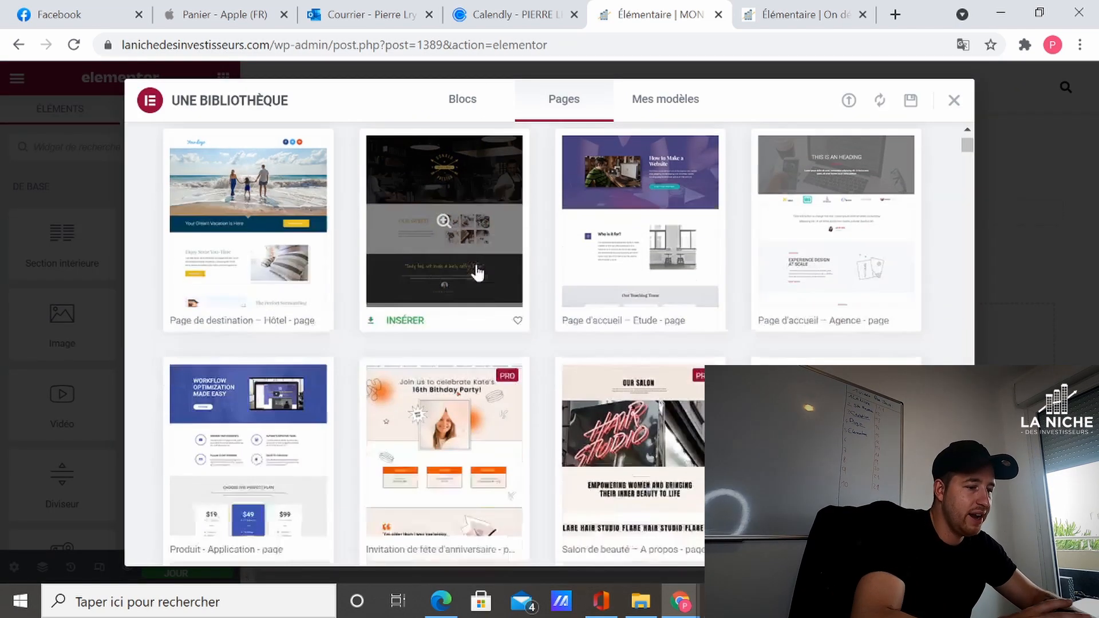
{"action": "scroll", "coordinate": [478, 271], "scroll_direction": "down", "scroll_amount": 7}
{"action": "scroll", "coordinate": [497, 295], "scroll_direction": "down", "scroll_amount": 2}
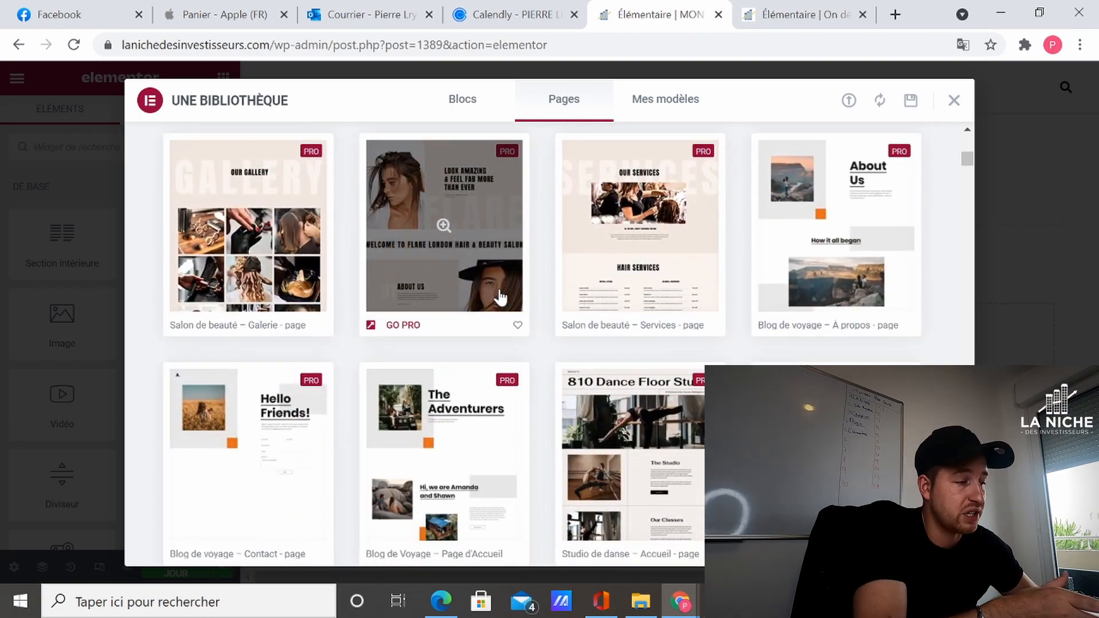
{"action": "scroll", "coordinate": [499, 295], "scroll_direction": "up", "scroll_amount": 9}
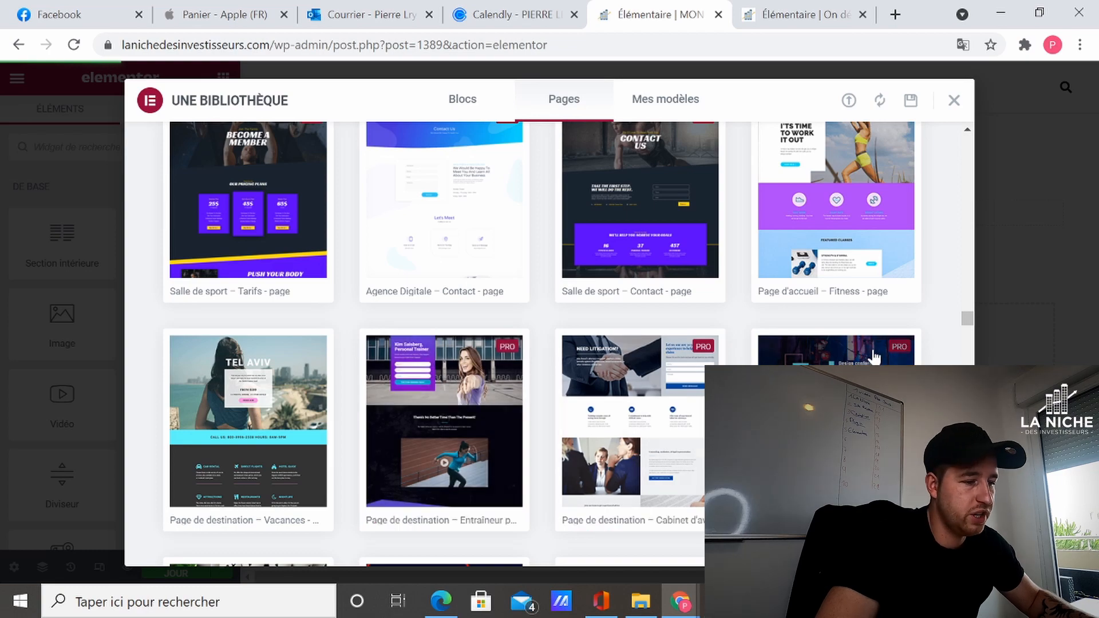
{"action": "left_click_drag", "start_coordinate": [968, 320], "coordinate": [968, 144]}
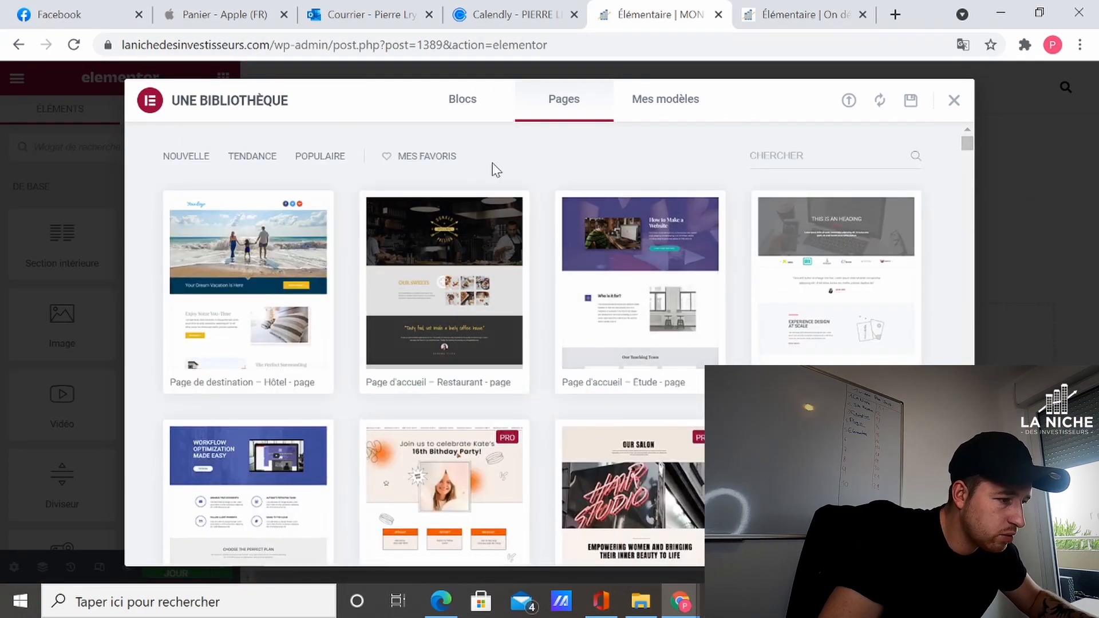
{"action": "scroll", "coordinate": [229, 400], "scroll_direction": "down", "scroll_amount": 2}
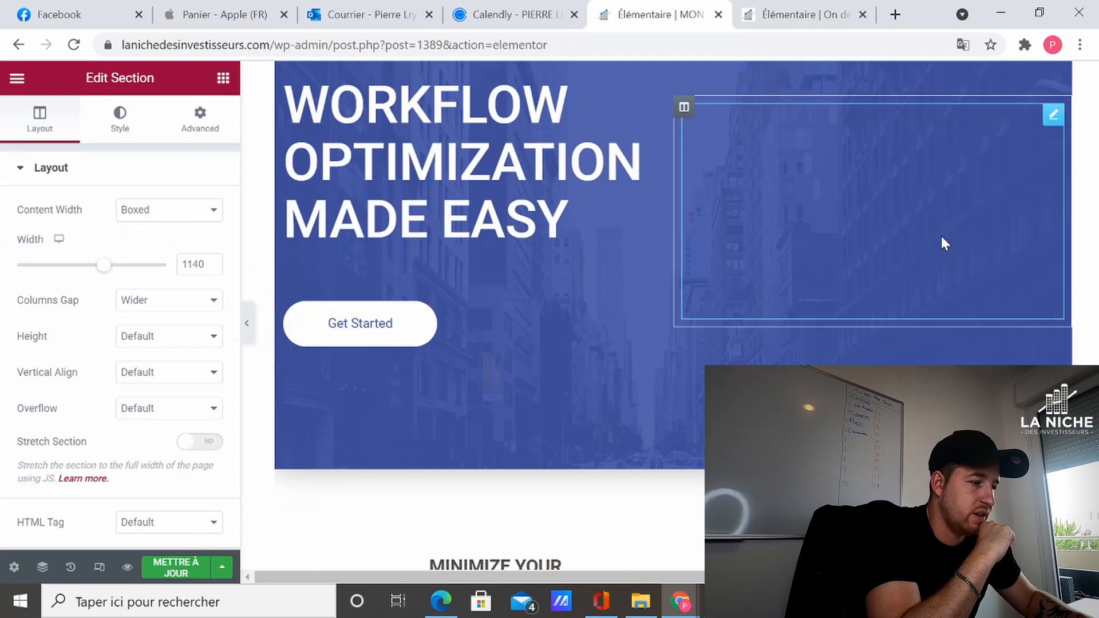
{"action": "scroll", "coordinate": [945, 243], "scroll_direction": "down", "scroll_amount": 10}
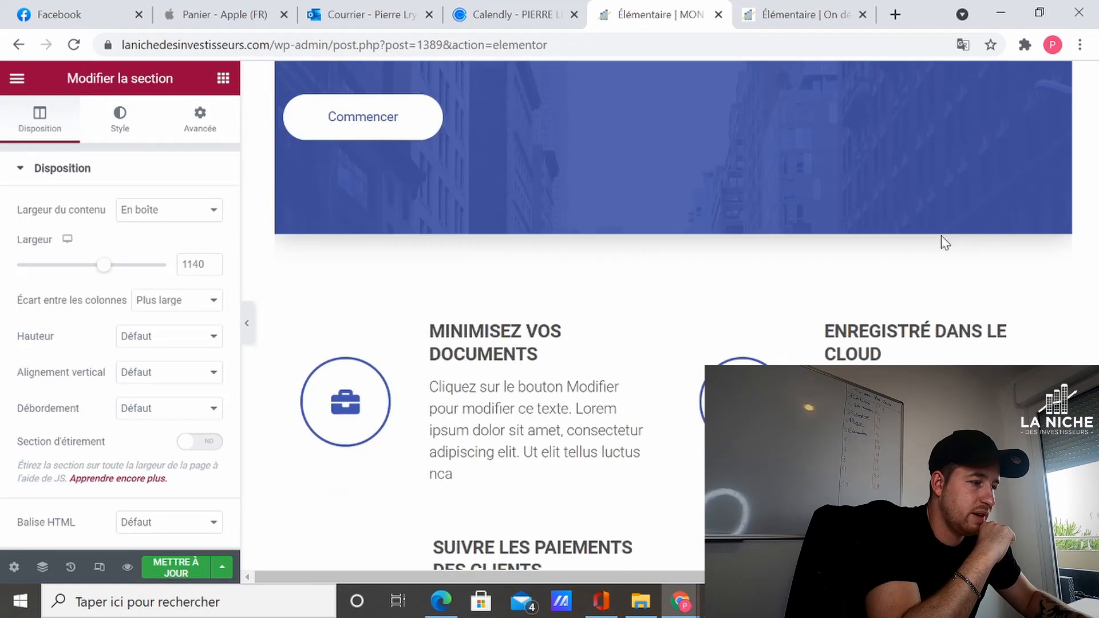
Look through the inserted template's sections, from the feature blocks and pricing plans to the frequently asked questions.
{"action": "scroll", "coordinate": [946, 240], "scroll_direction": "down", "scroll_amount": 14}
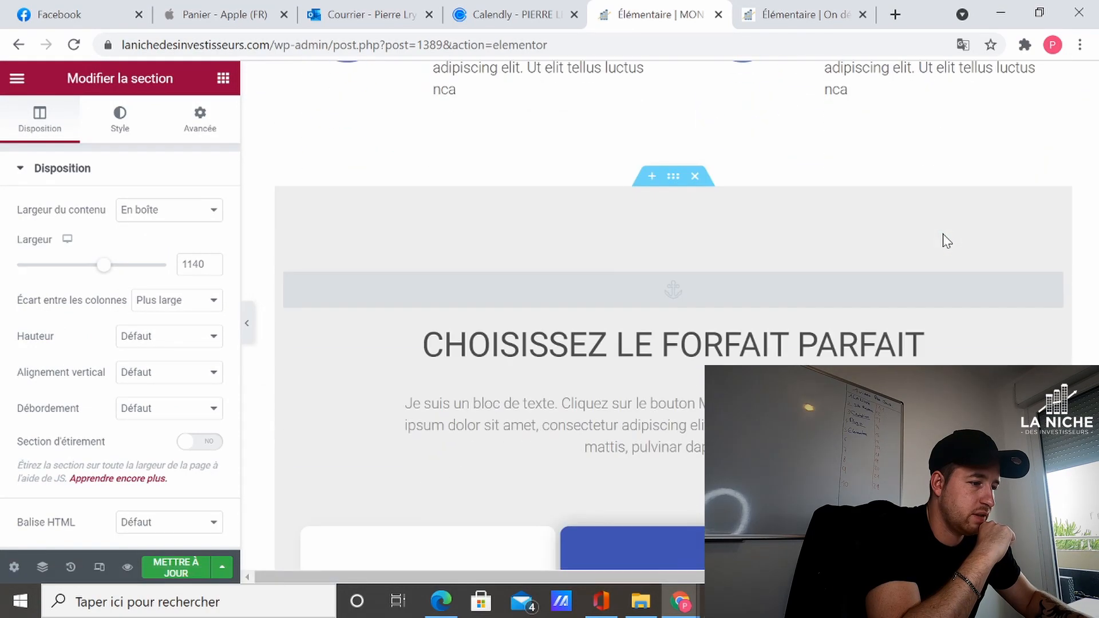
{"action": "scroll", "coordinate": [946, 240], "scroll_direction": "down", "scroll_amount": 20}
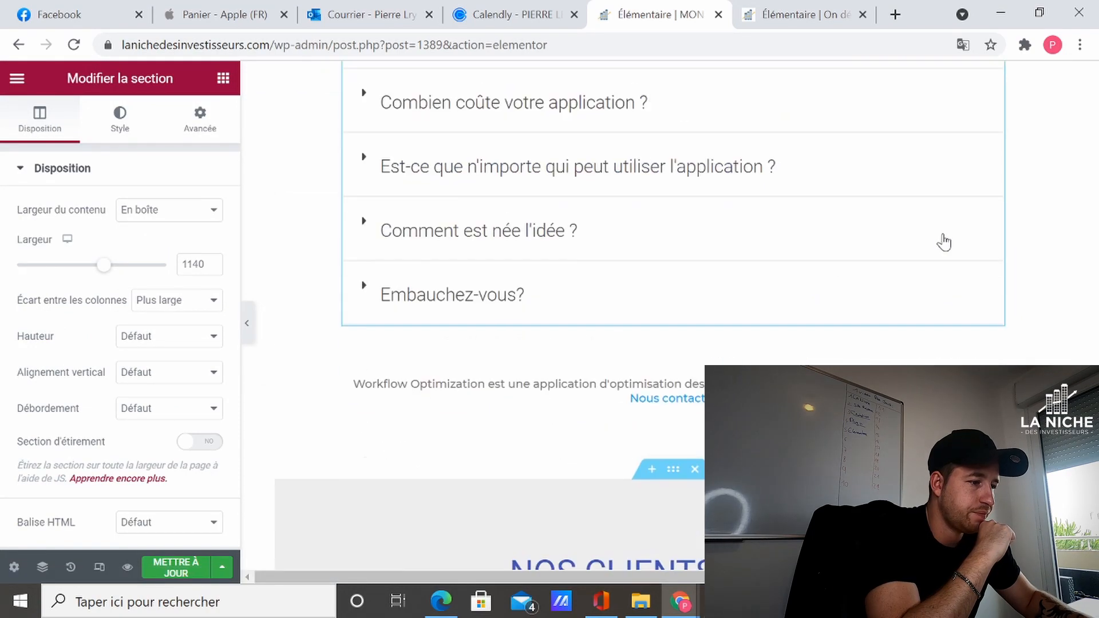
{"action": "scroll", "coordinate": [946, 256], "scroll_direction": "up", "scroll_amount": 10}
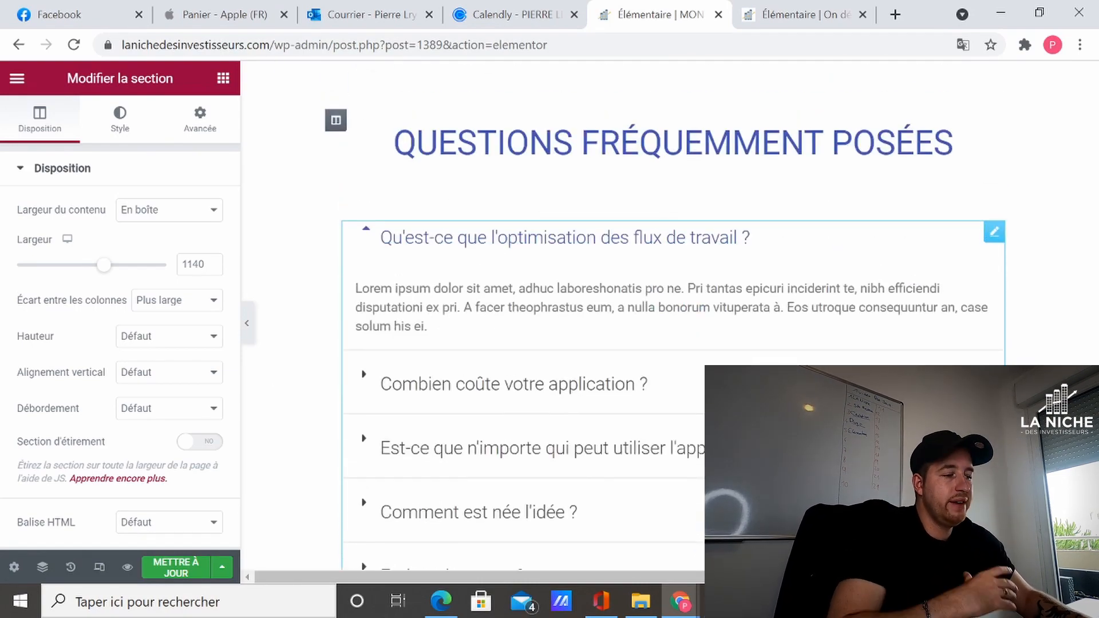
{"action": "scroll", "coordinate": [879, 319], "scroll_direction": "up", "scroll_amount": 8}
{"action": "scroll", "coordinate": [878, 318], "scroll_direction": "up", "scroll_amount": 10}
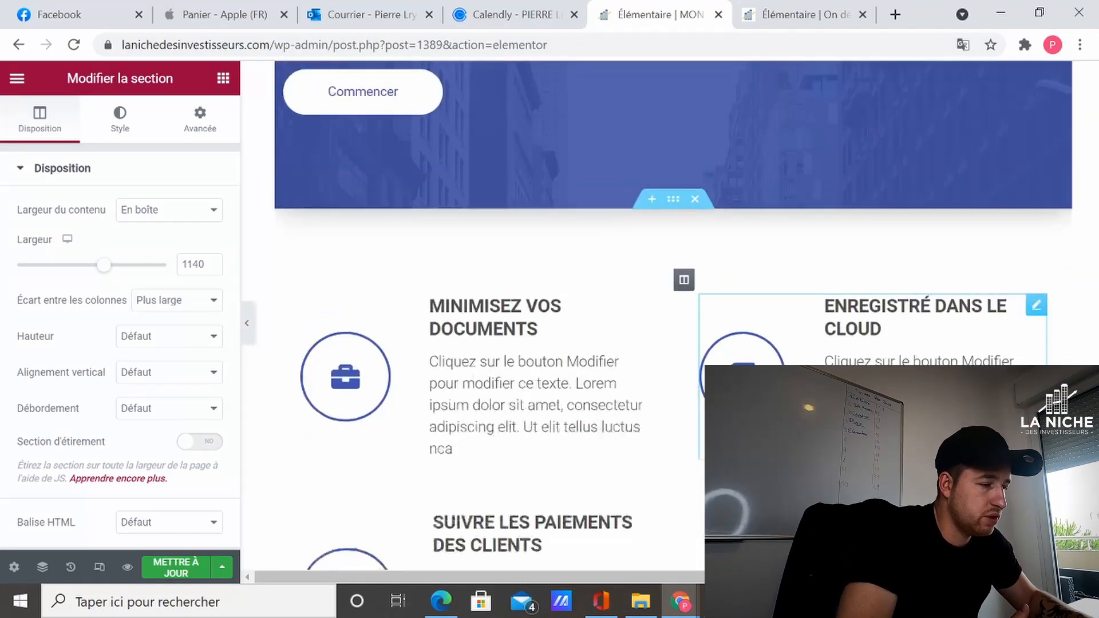
Delete the section of four feature blocks below the header banner.
{"action": "scroll", "coordinate": [825, 349], "scroll_direction": "down", "scroll_amount": 4}
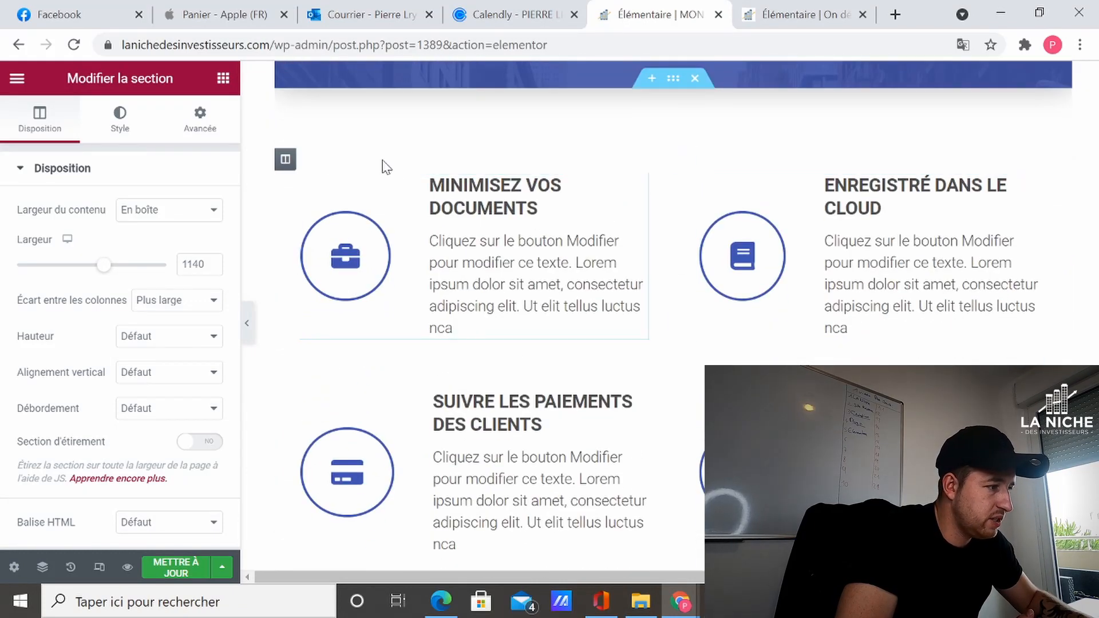
{"action": "left_click", "coordinate": [286, 162]}
{"action": "right_click", "coordinate": [286, 161]}
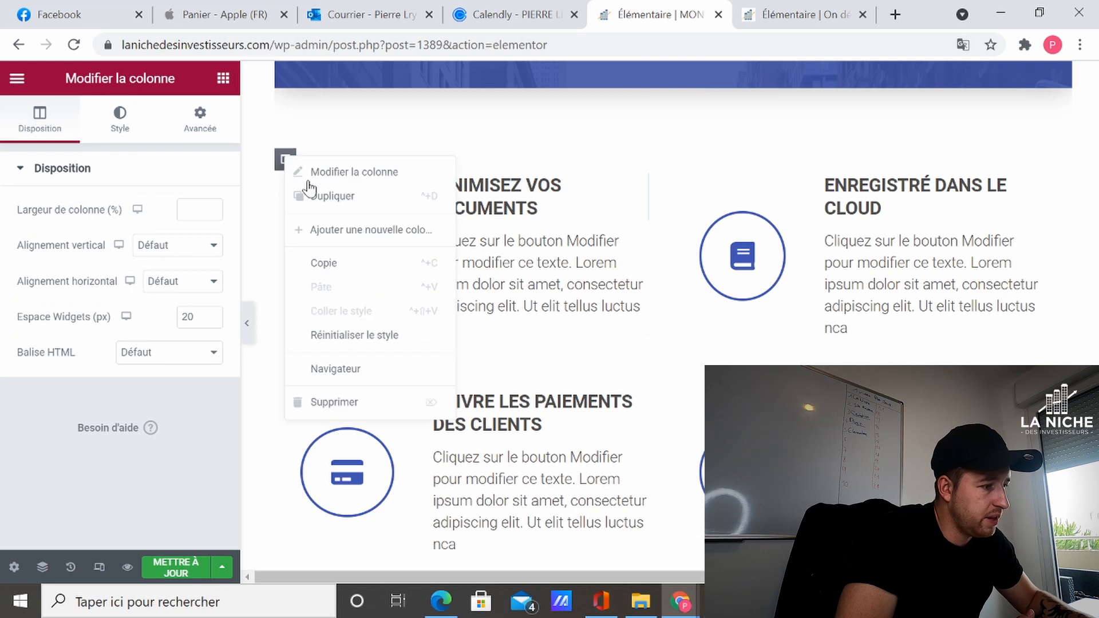
{"action": "scroll", "coordinate": [561, 253], "scroll_direction": "down", "scroll_amount": 3}
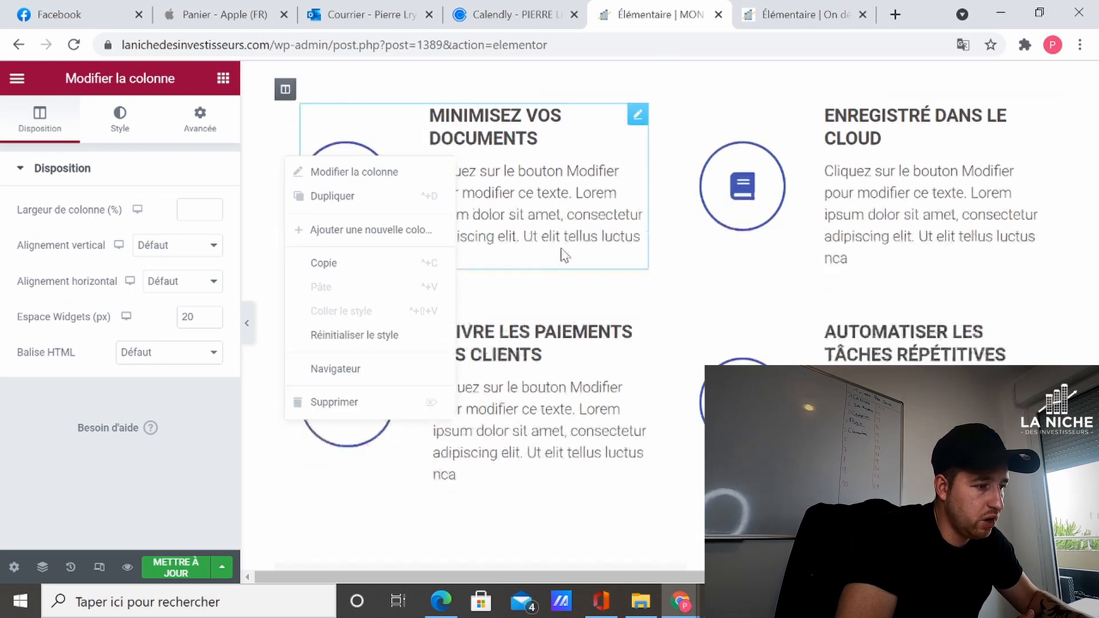
{"action": "left_click", "coordinate": [277, 458]}
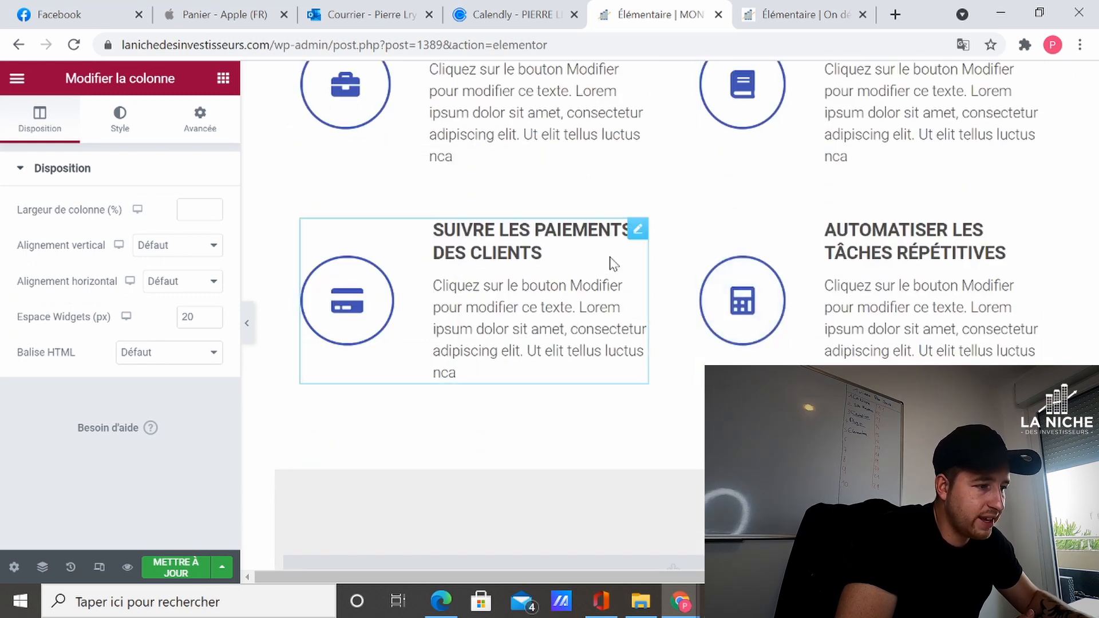
{"action": "scroll", "coordinate": [624, 266], "scroll_direction": "up", "scroll_amount": 3}
{"action": "scroll", "coordinate": [638, 279], "scroll_direction": "up", "scroll_amount": 1}
{"action": "key", "text": "Delete"}
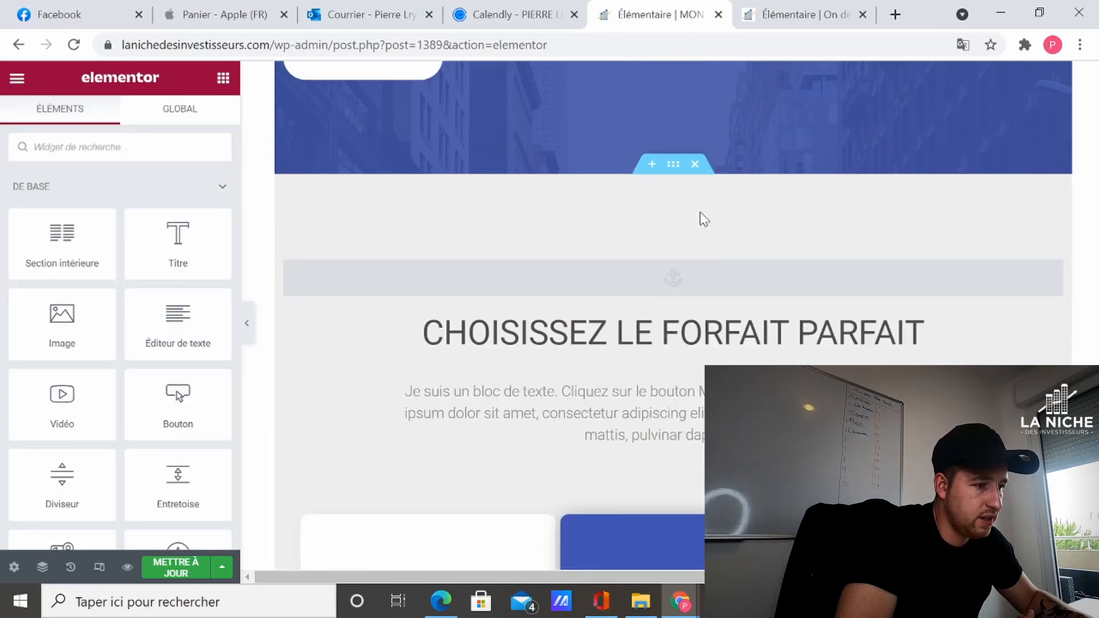
Delete the "CHOISISSEZ LE FORFAIT PARFAIT" pricing section and restore the deleted sections from the revision history.
{"action": "scroll", "coordinate": [699, 221], "scroll_direction": "down", "scroll_amount": 4}
{"action": "scroll", "coordinate": [692, 265], "scroll_direction": "up", "scroll_amount": 4}
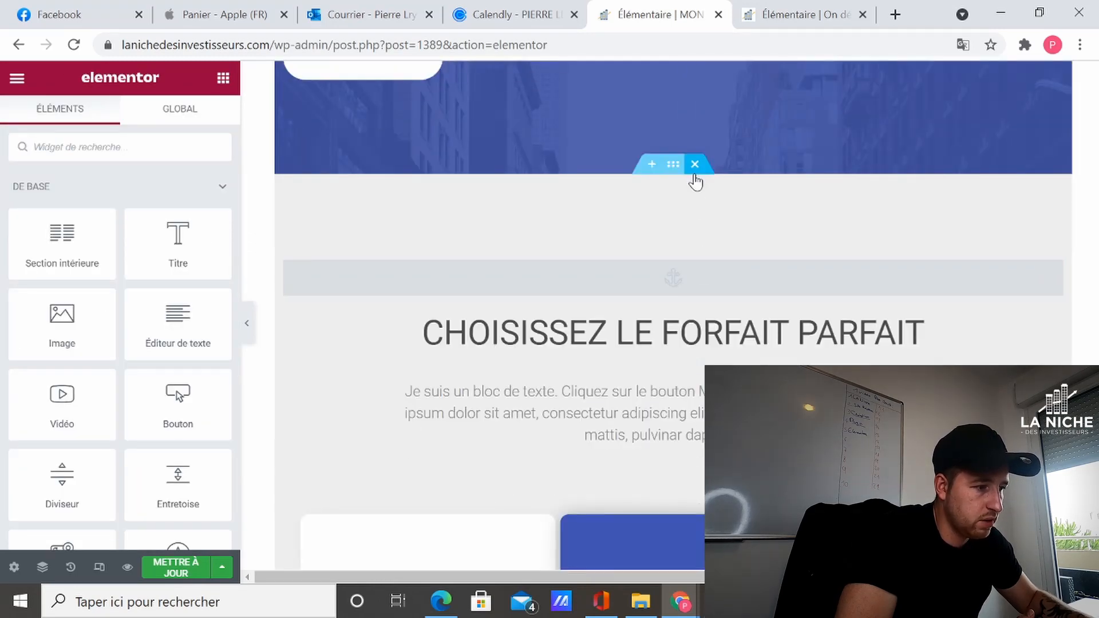
{"action": "left_click", "coordinate": [695, 165]}
{"action": "scroll", "coordinate": [732, 324], "scroll_direction": "down", "scroll_amount": 5}
{"action": "scroll", "coordinate": [465, 388], "scroll_direction": "up", "scroll_amount": 4}
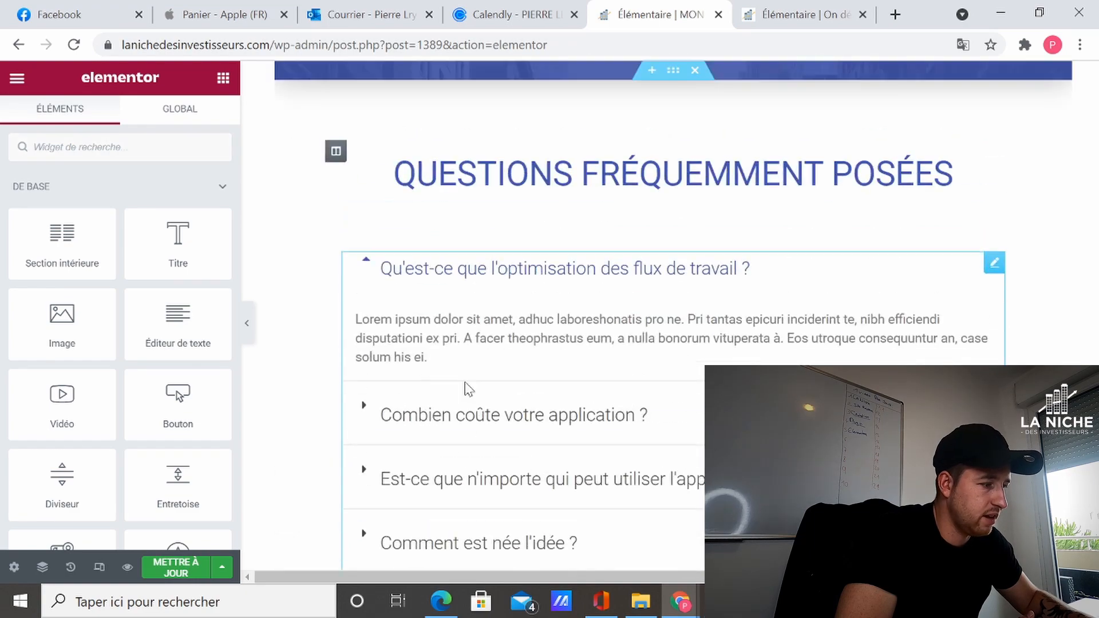
{"action": "left_click", "coordinate": [71, 568]}
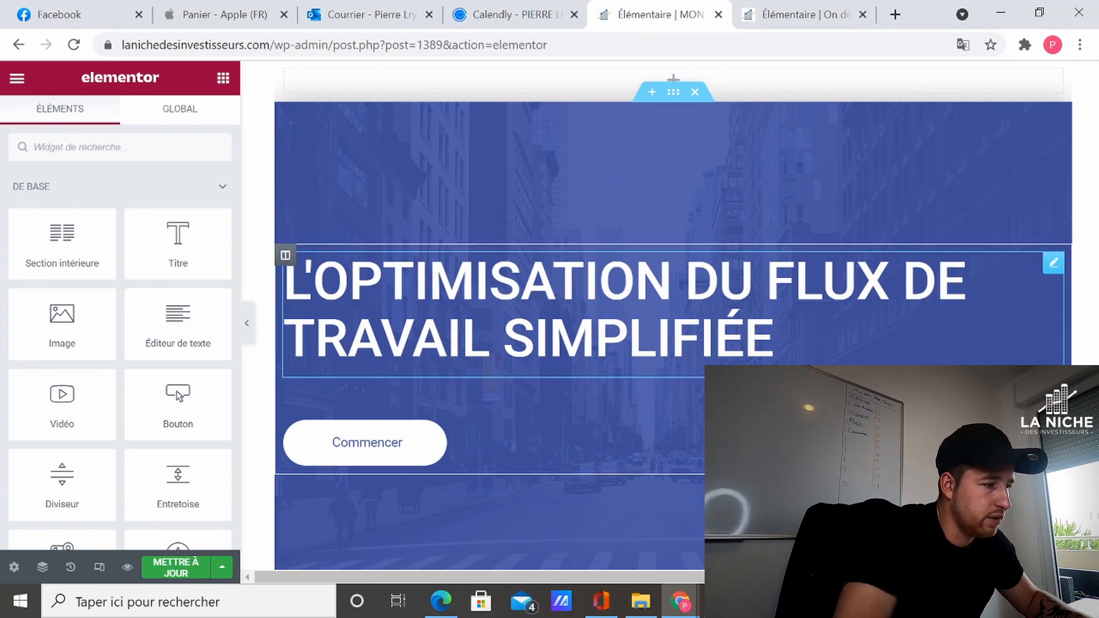
Replace the header banner's title text with "MON PETIT MIEL".
{"action": "left_click", "coordinate": [573, 321]}
{"action": "left_click_drag", "start_coordinate": [179, 229], "coordinate": [3, 265]}
{"action": "type", "text": "MON P"}
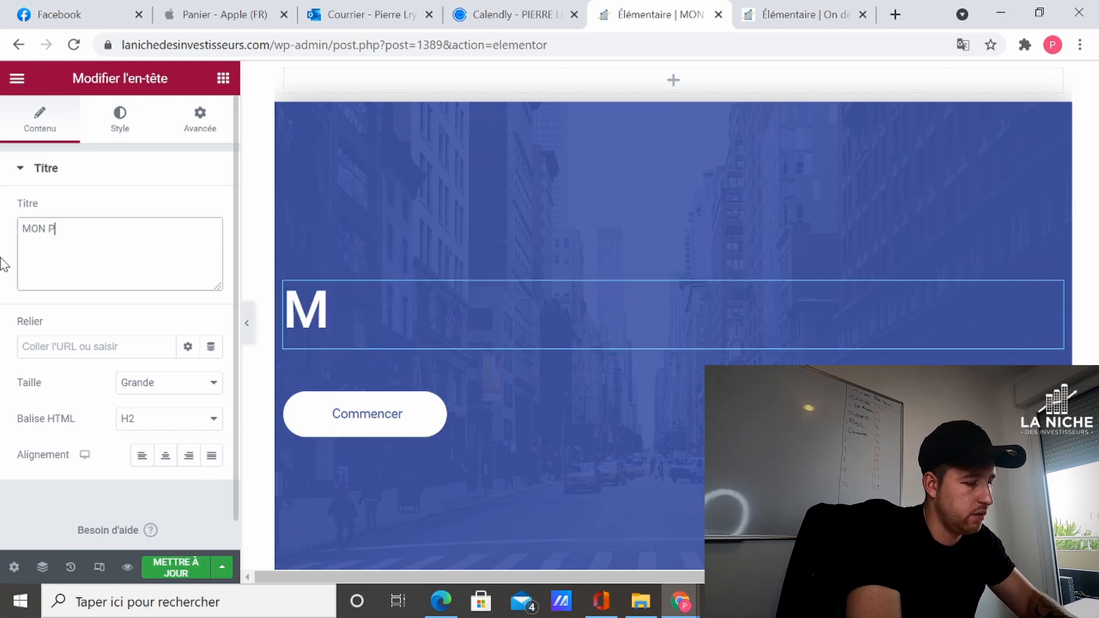
{"action": "type", "text": "ETIT MIEL"}
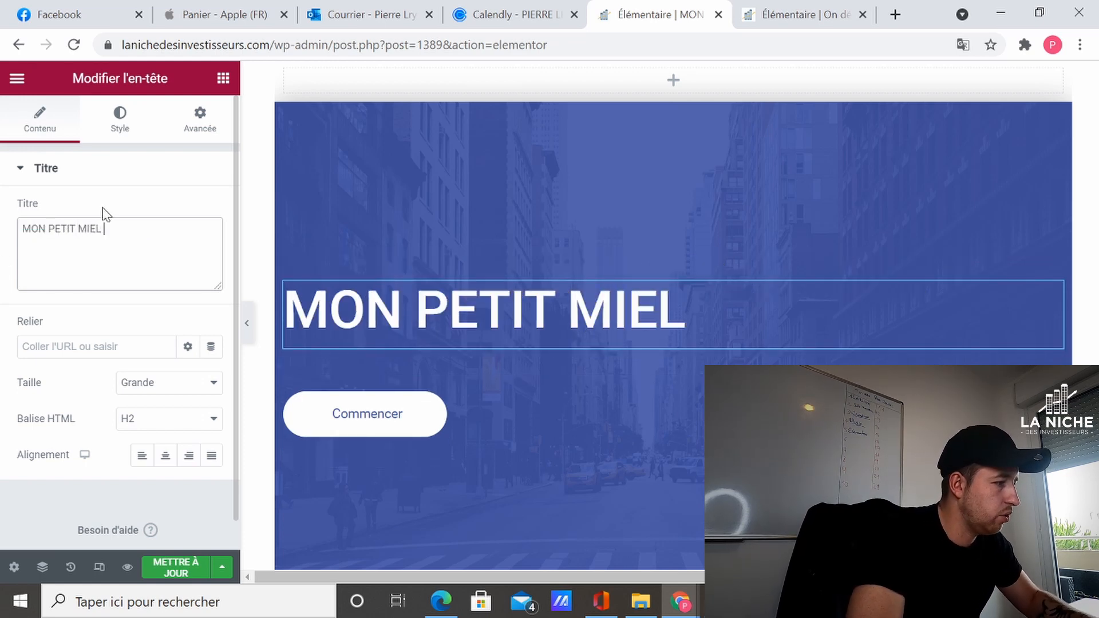
Set the banner title's typography to the Montserrat font family with weight 900.
{"action": "left_click", "coordinate": [119, 137]}
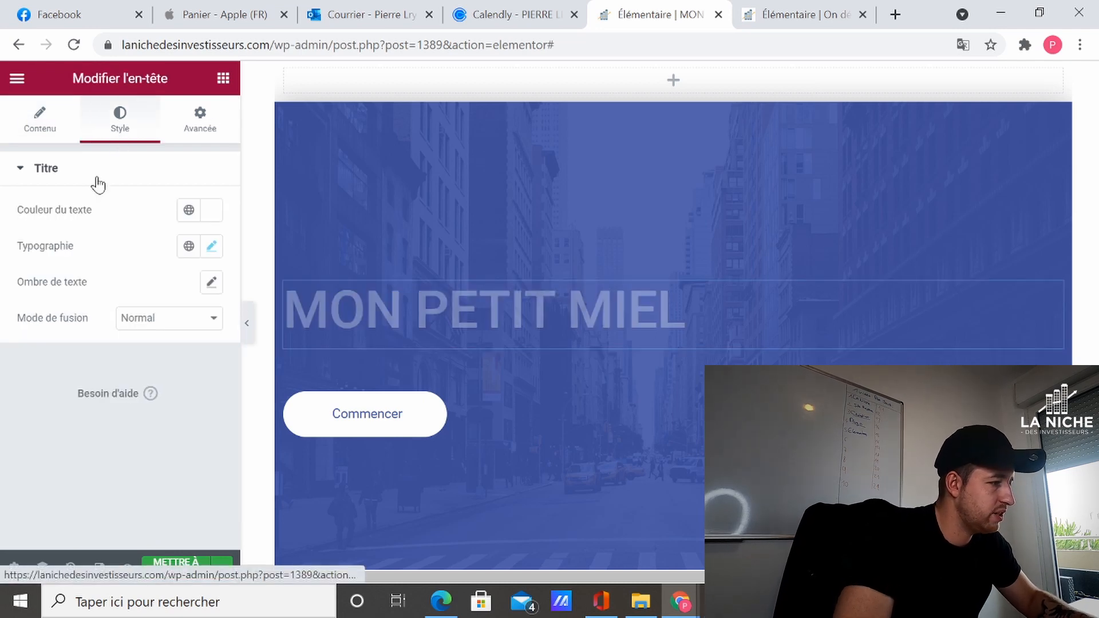
{"action": "left_click", "coordinate": [211, 247]}
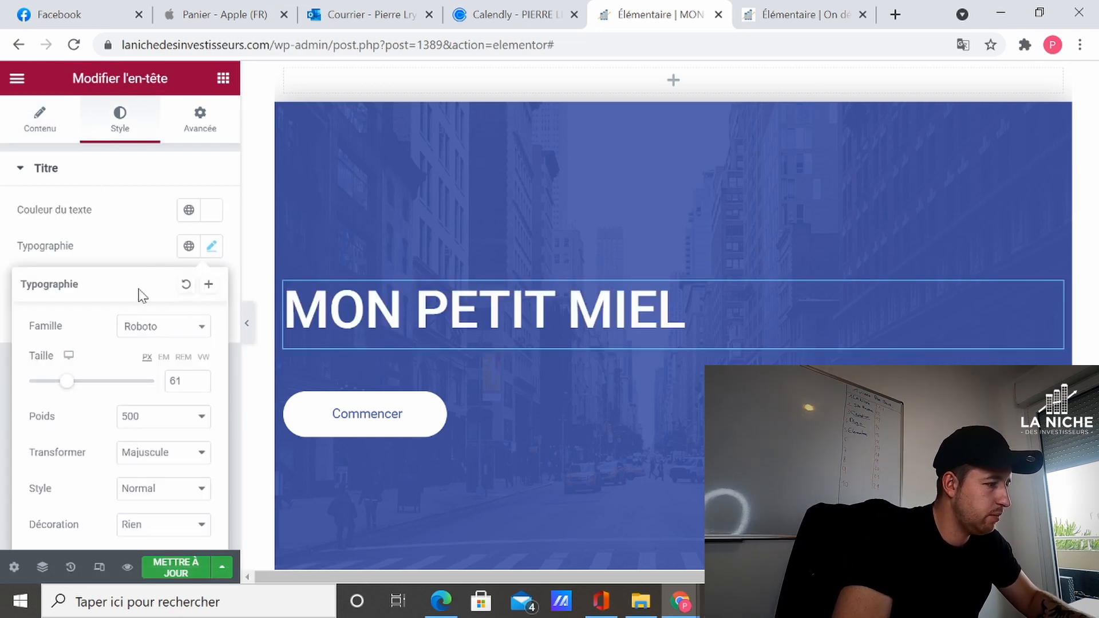
{"action": "left_click", "coordinate": [155, 329]}
{"action": "type", "text": "m"}
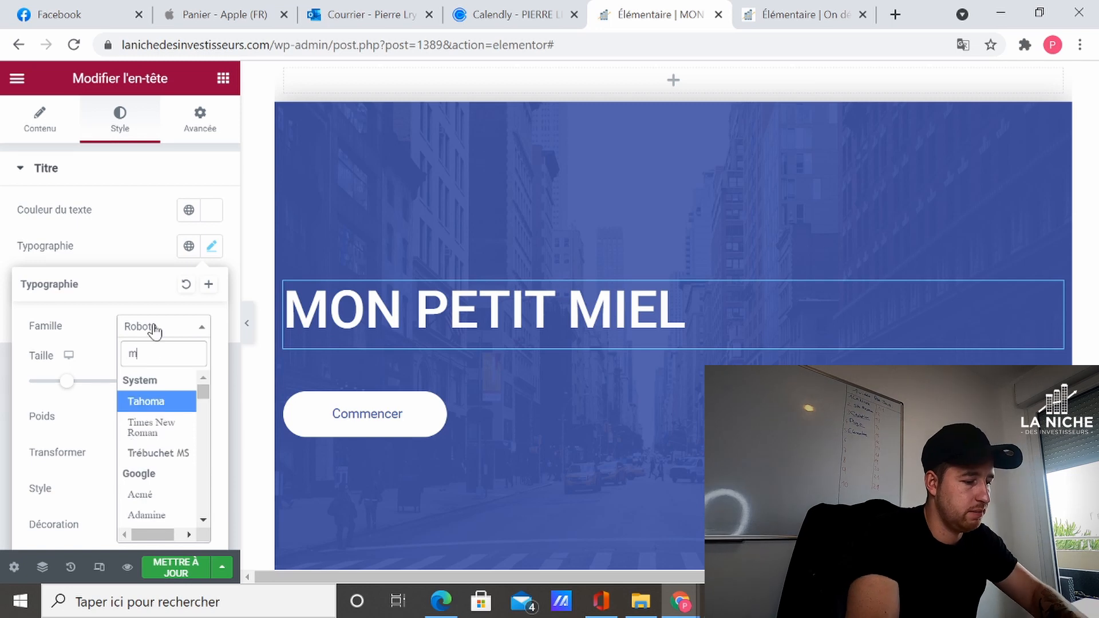
{"action": "type", "text": "ontse"}
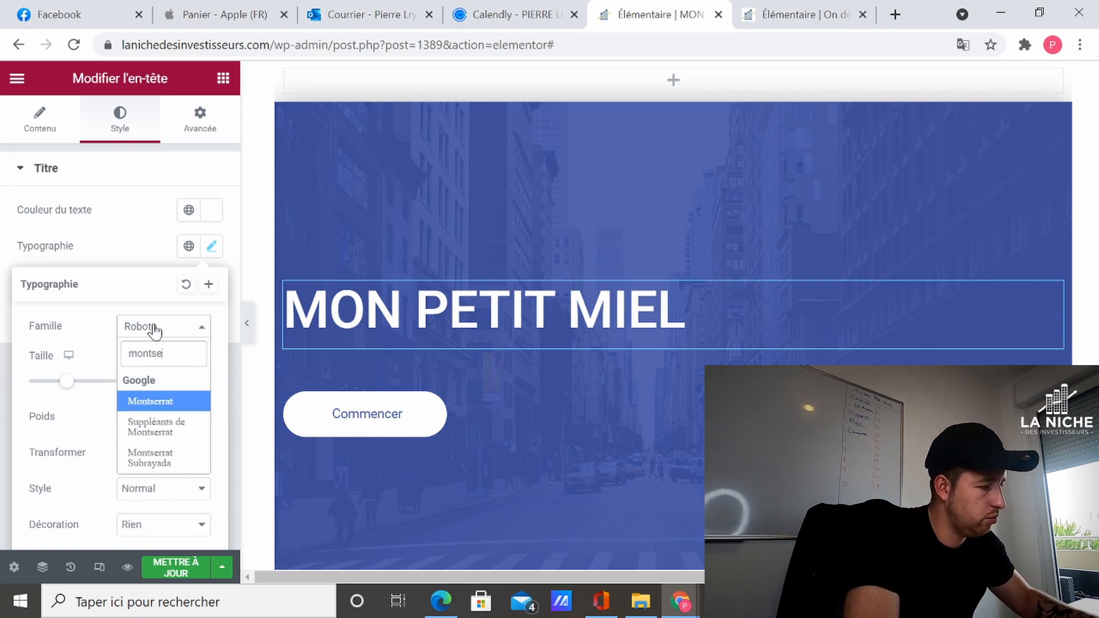
{"action": "left_click", "coordinate": [163, 407]}
{"action": "left_click", "coordinate": [153, 422]}
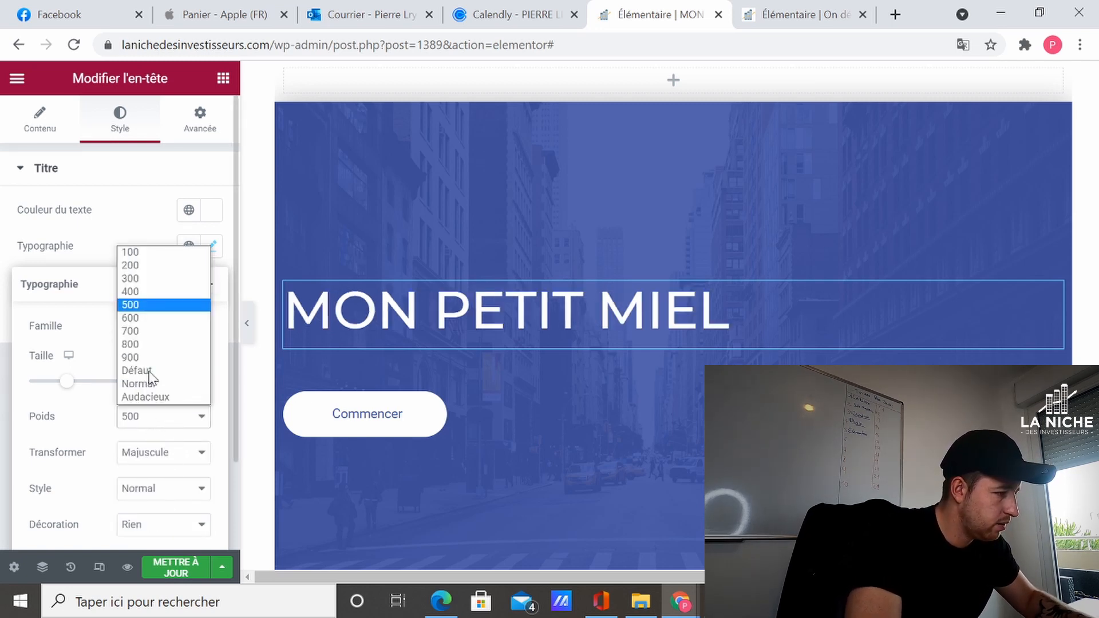
{"action": "left_click", "coordinate": [144, 357]}
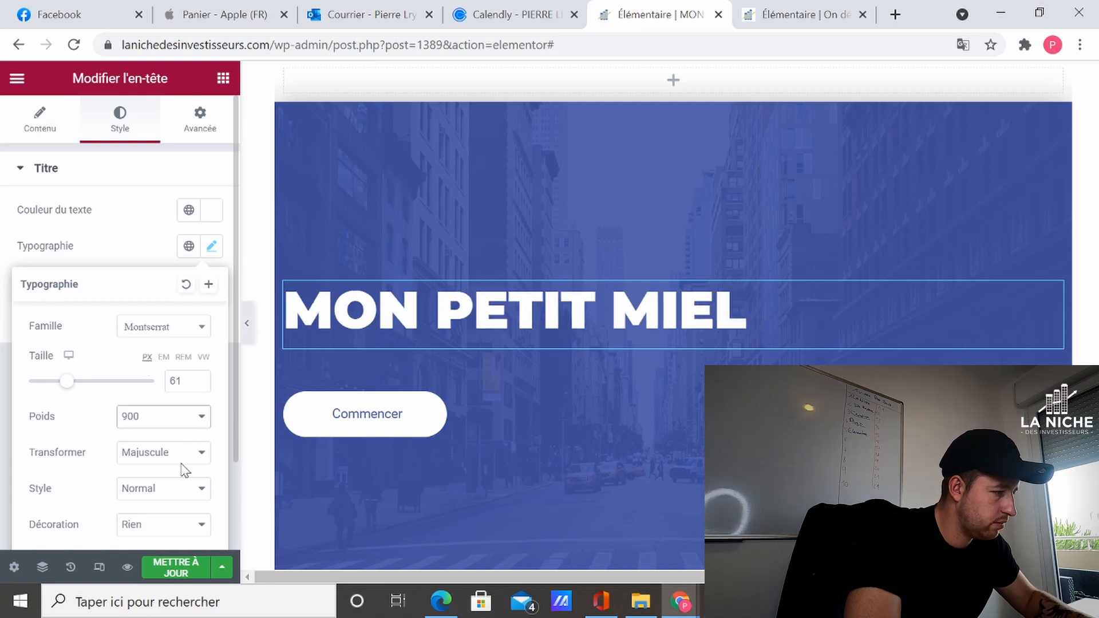
Add a new section between the header banner and the feature blocks and place an Image widget in it.
{"action": "scroll", "coordinate": [650, 142], "scroll_direction": "down", "scroll_amount": 8}
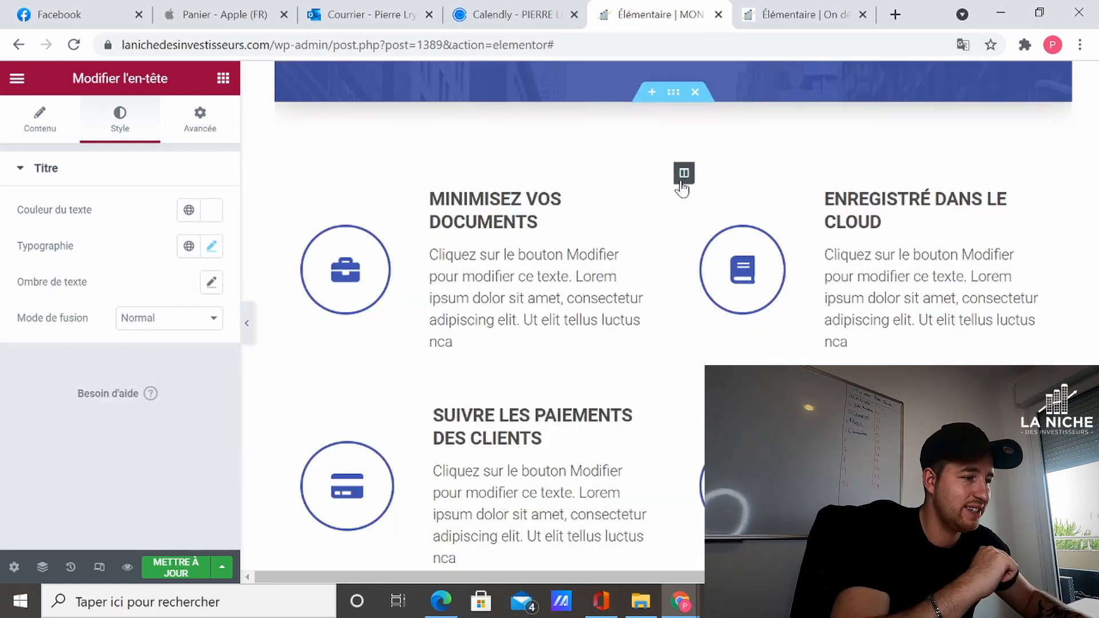
{"action": "scroll", "coordinate": [673, 209], "scroll_direction": "up", "scroll_amount": 3}
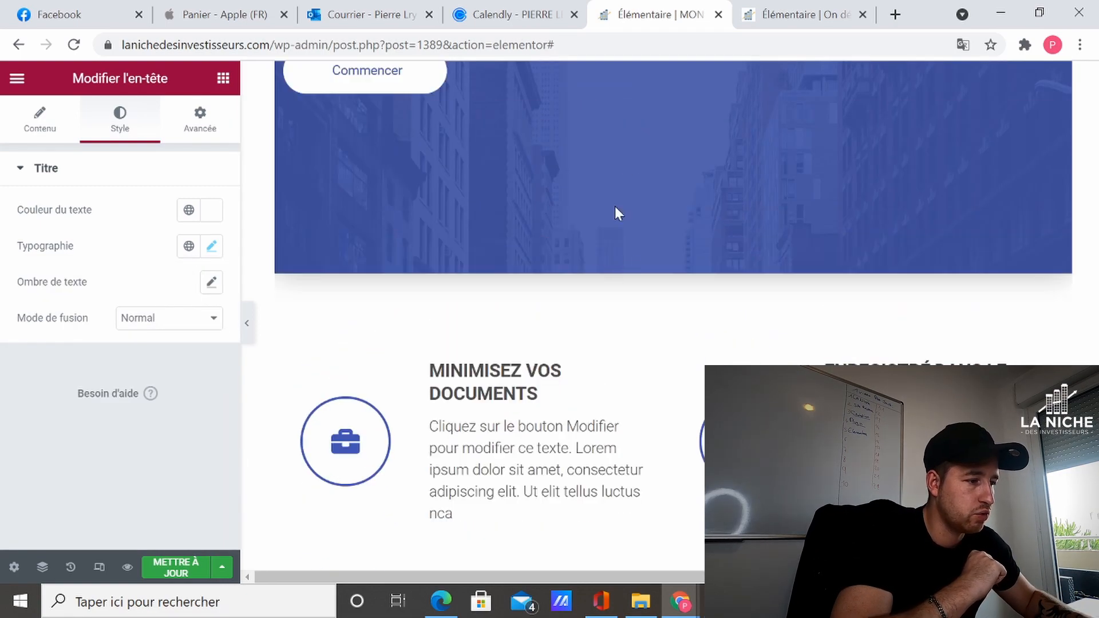
{"action": "scroll", "coordinate": [635, 287], "scroll_direction": "down", "scroll_amount": 5}
{"action": "scroll", "coordinate": [640, 307], "scroll_direction": "up", "scroll_amount": 5}
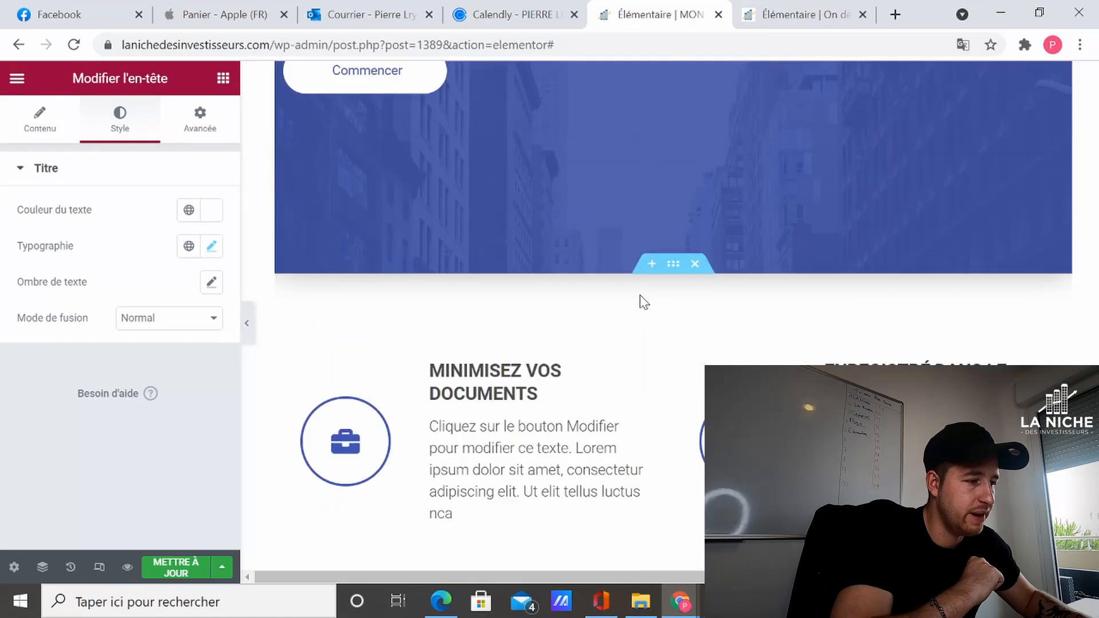
{"action": "left_click", "coordinate": [651, 266]}
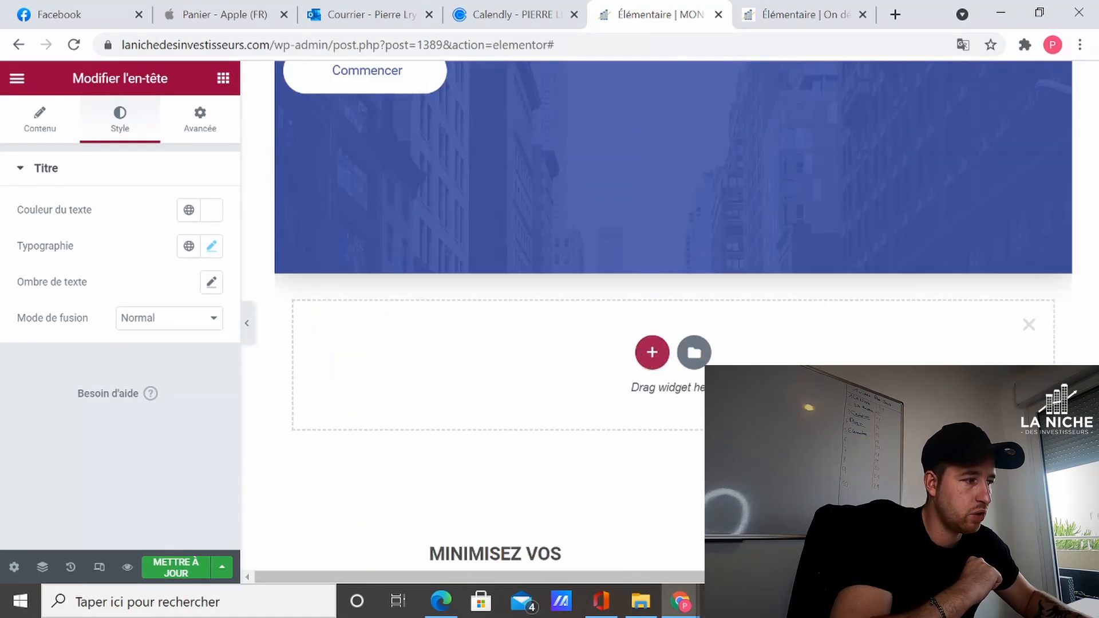
{"action": "scroll", "coordinate": [646, 308], "scroll_direction": "up", "scroll_amount": 5}
{"action": "scroll", "coordinate": [644, 306], "scroll_direction": "down", "scroll_amount": 8}
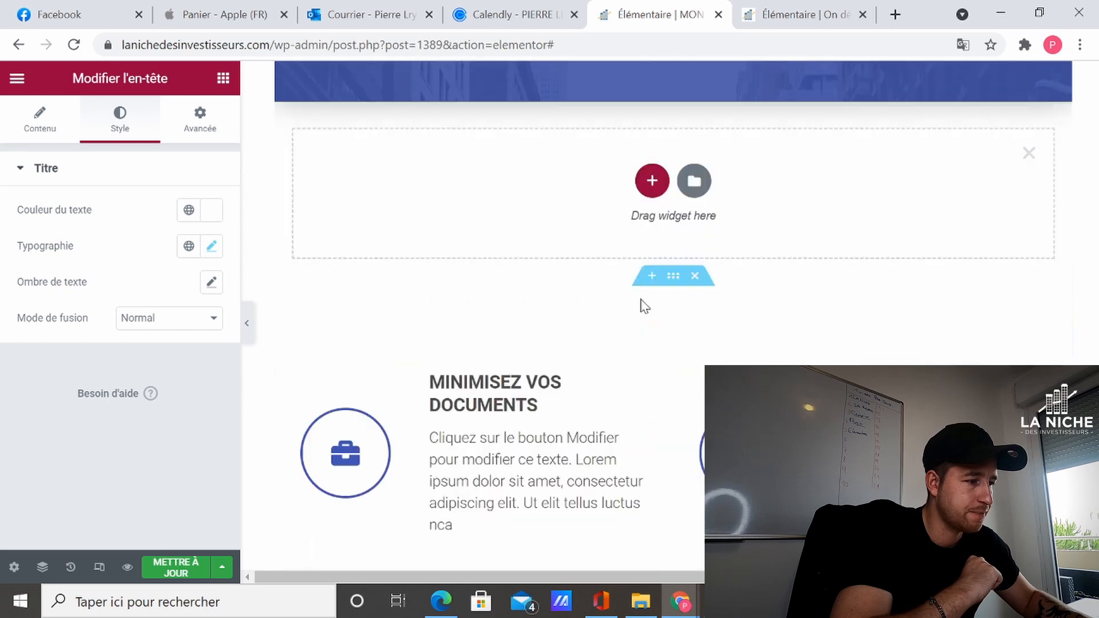
{"action": "left_click", "coordinate": [221, 76]}
{"action": "left_click_drag", "start_coordinate": [55, 337], "coordinate": [589, 187]}
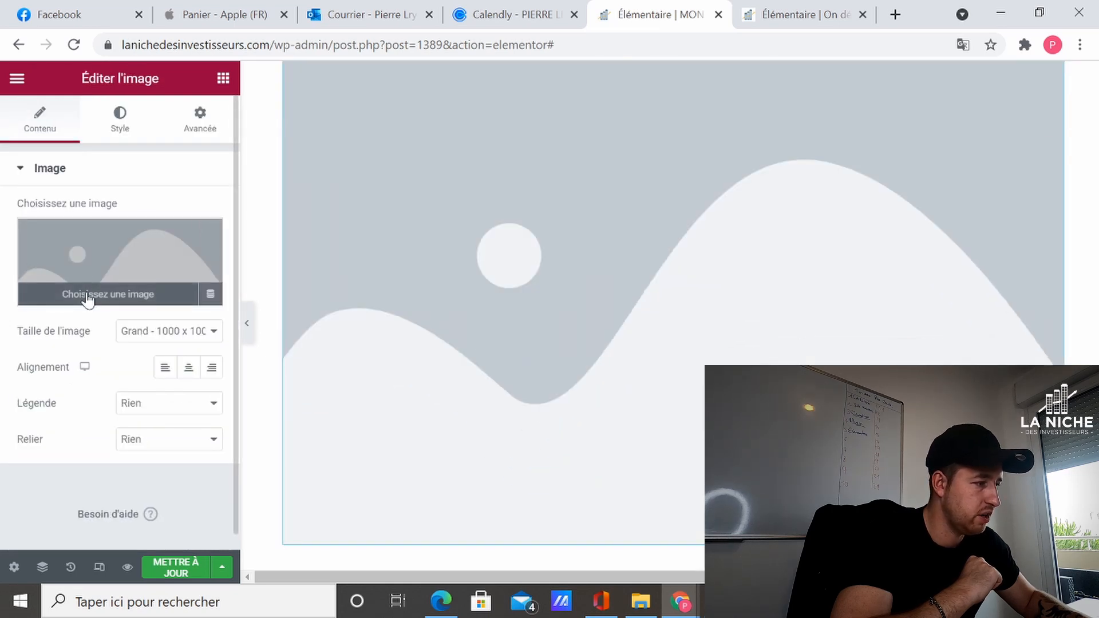
Open the media library for the image, close it without choosing a file, and delete the column holding the image.
{"action": "left_click", "coordinate": [88, 294]}
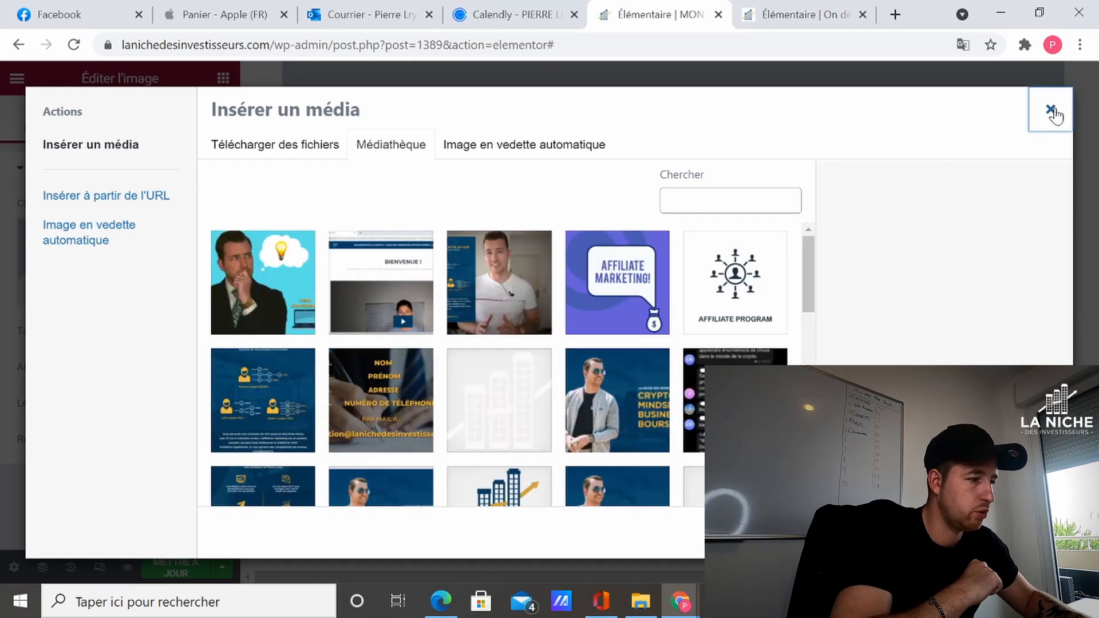
{"action": "left_click", "coordinate": [1055, 113]}
{"action": "scroll", "coordinate": [630, 258], "scroll_direction": "up", "scroll_amount": 2}
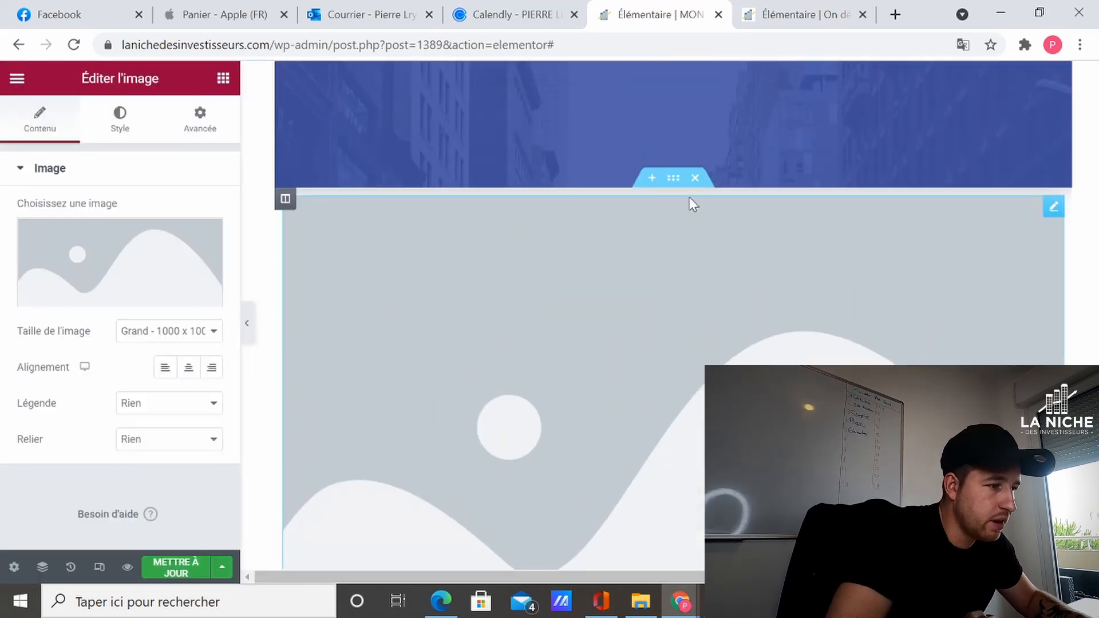
{"action": "right_click", "coordinate": [285, 200]}
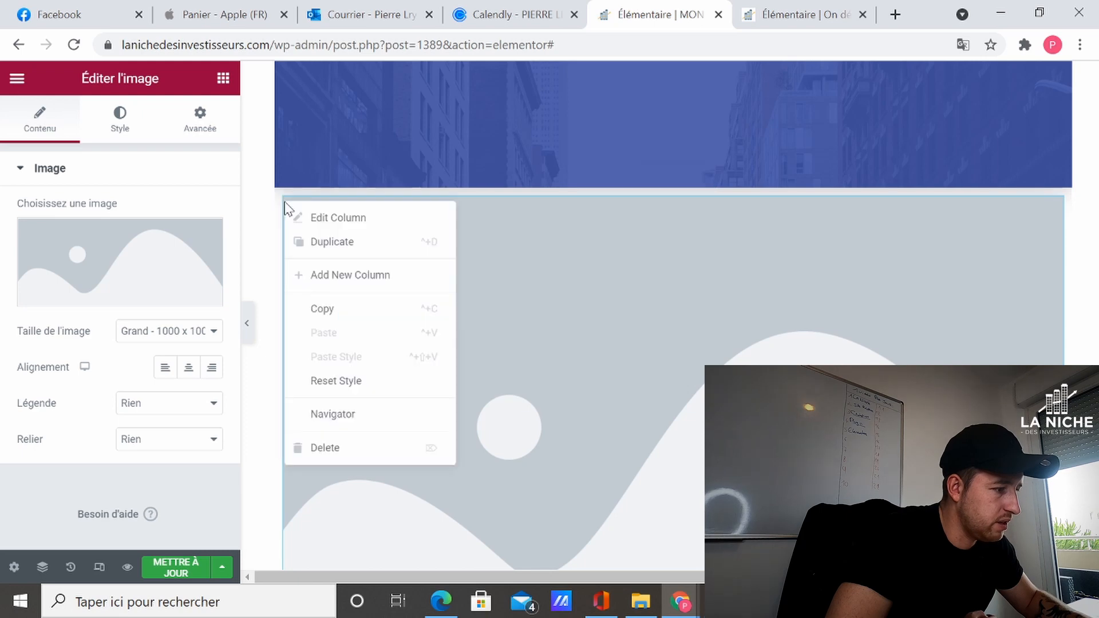
{"action": "left_click", "coordinate": [335, 449]}
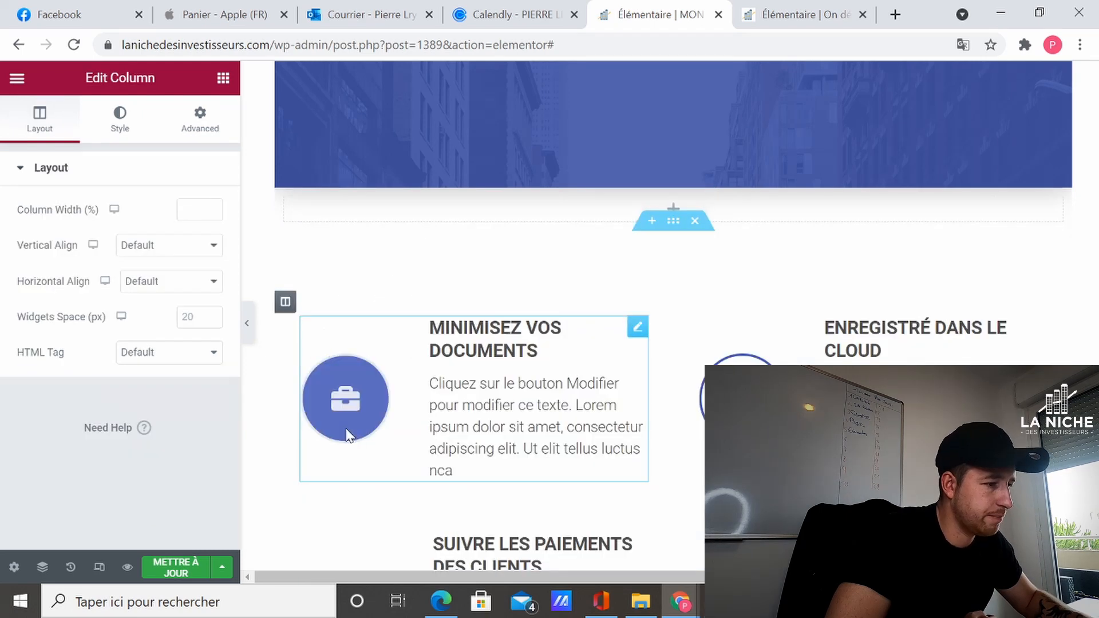
Change the background colour of the 49 $ pricing column to bright green #04EF34.
{"action": "scroll", "coordinate": [685, 327], "scroll_direction": "down", "scroll_amount": 10}
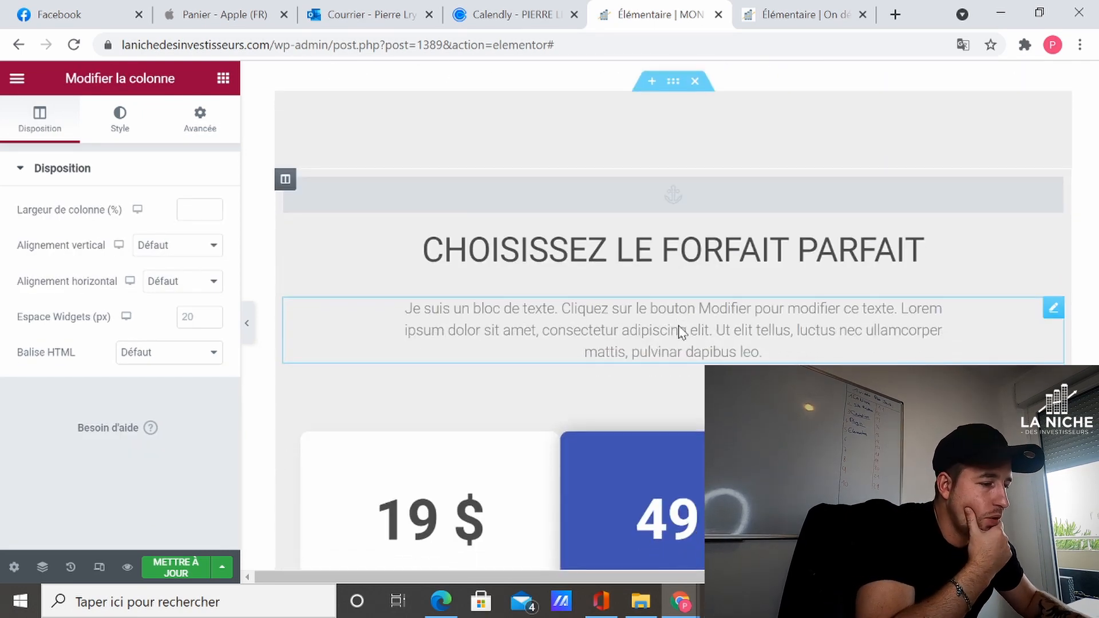
{"action": "scroll", "coordinate": [681, 321], "scroll_direction": "down", "scroll_amount": 5}
{"action": "left_click", "coordinate": [109, 130]}
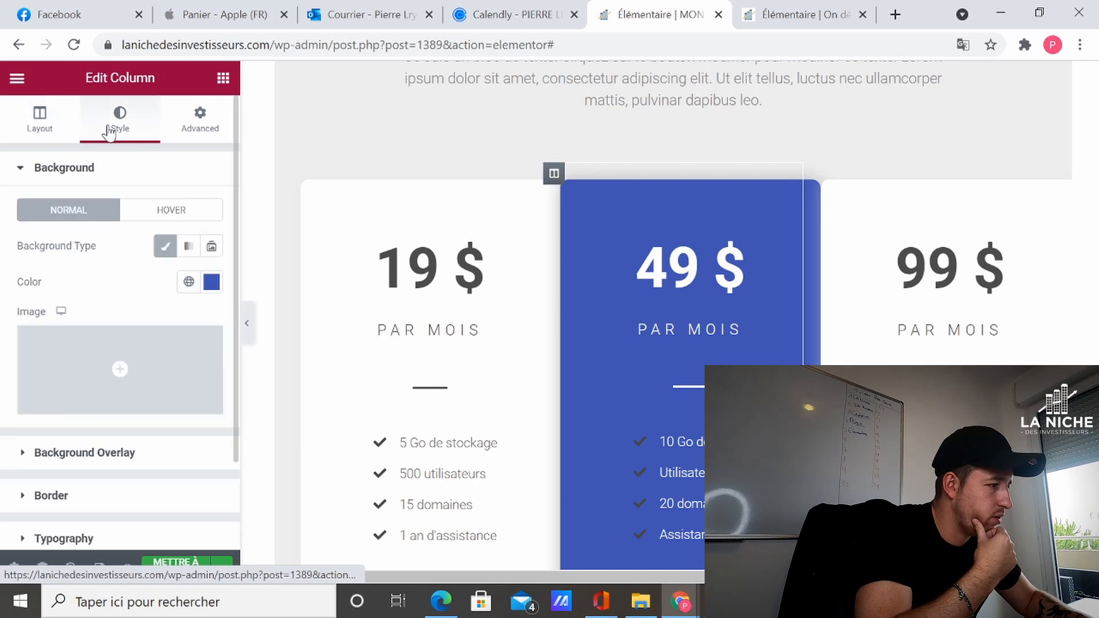
{"action": "scroll", "coordinate": [91, 263], "scroll_direction": "down", "scroll_amount": 2}
{"action": "left_click", "coordinate": [211, 175]}
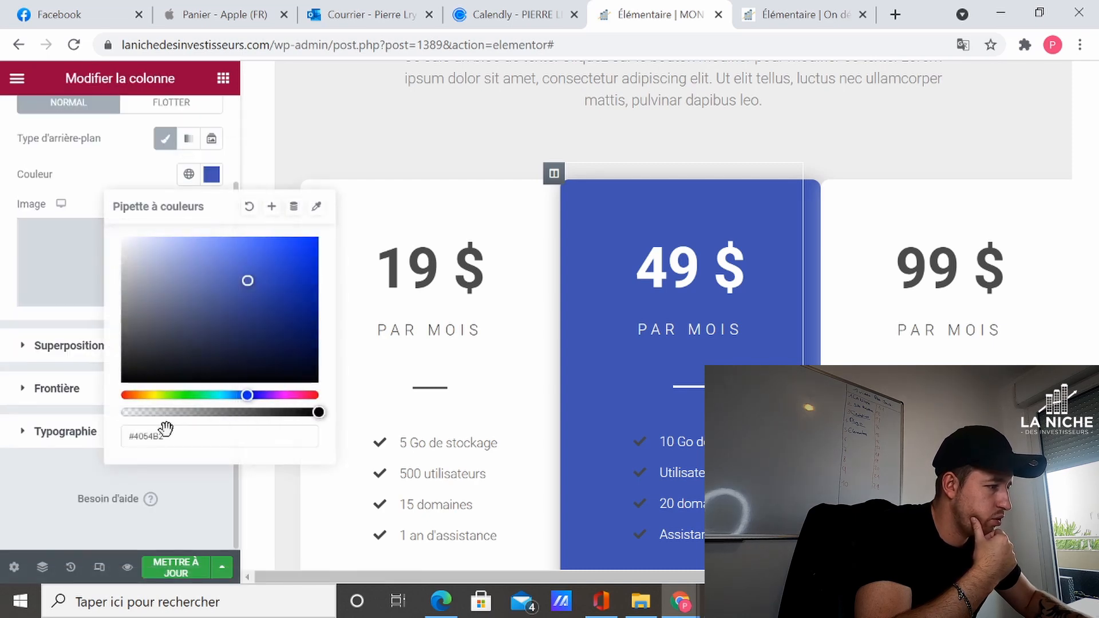
{"action": "left_click", "coordinate": [193, 395]}
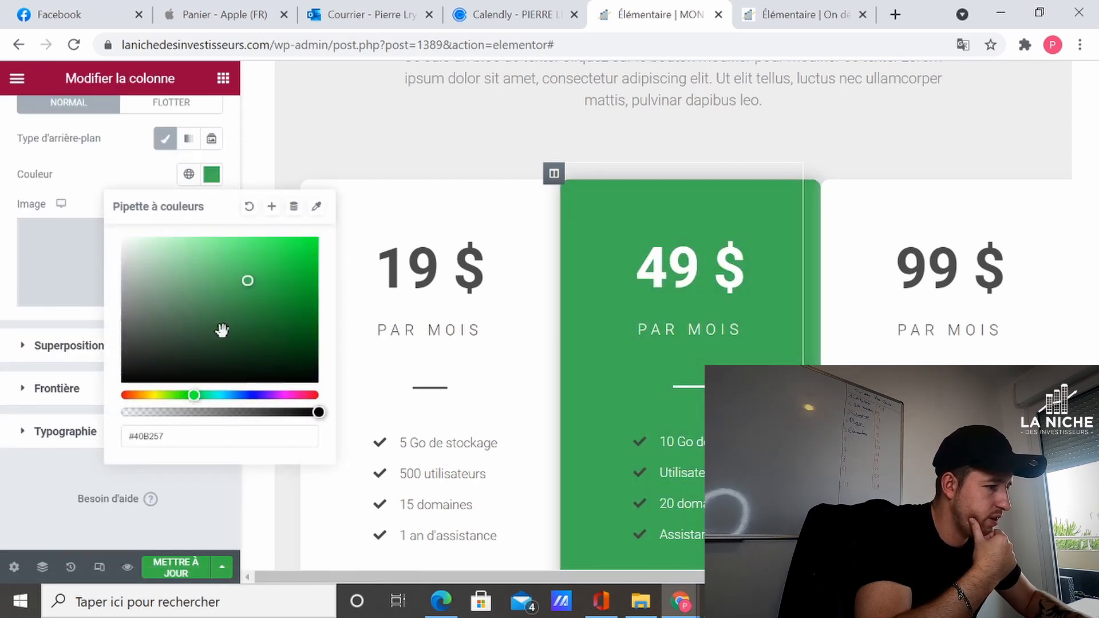
{"action": "left_click_drag", "start_coordinate": [270, 278], "coordinate": [303, 246]}
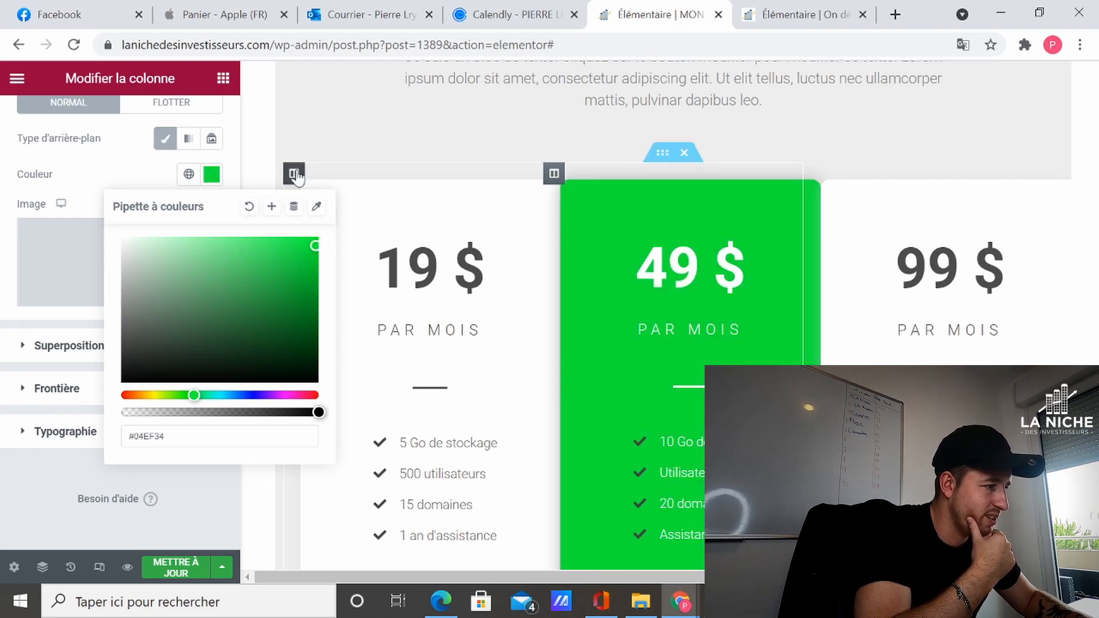
Change the background colour of the 19 $ pricing column to red #D61414.
{"action": "left_click", "coordinate": [294, 173]}
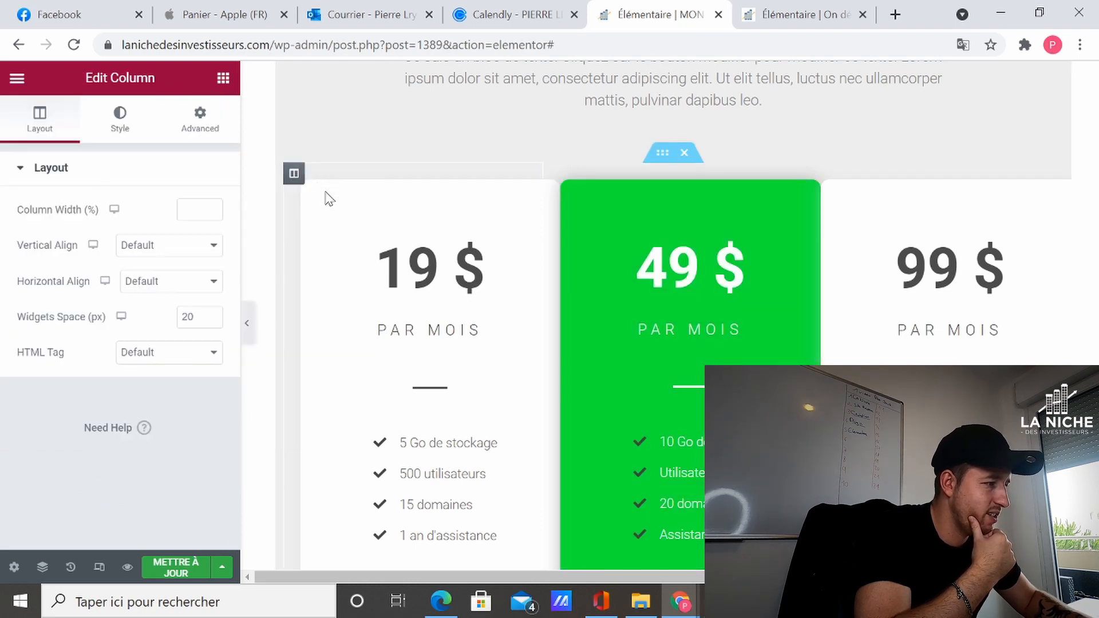
{"action": "left_click", "coordinate": [122, 135]}
{"action": "left_click", "coordinate": [213, 283]}
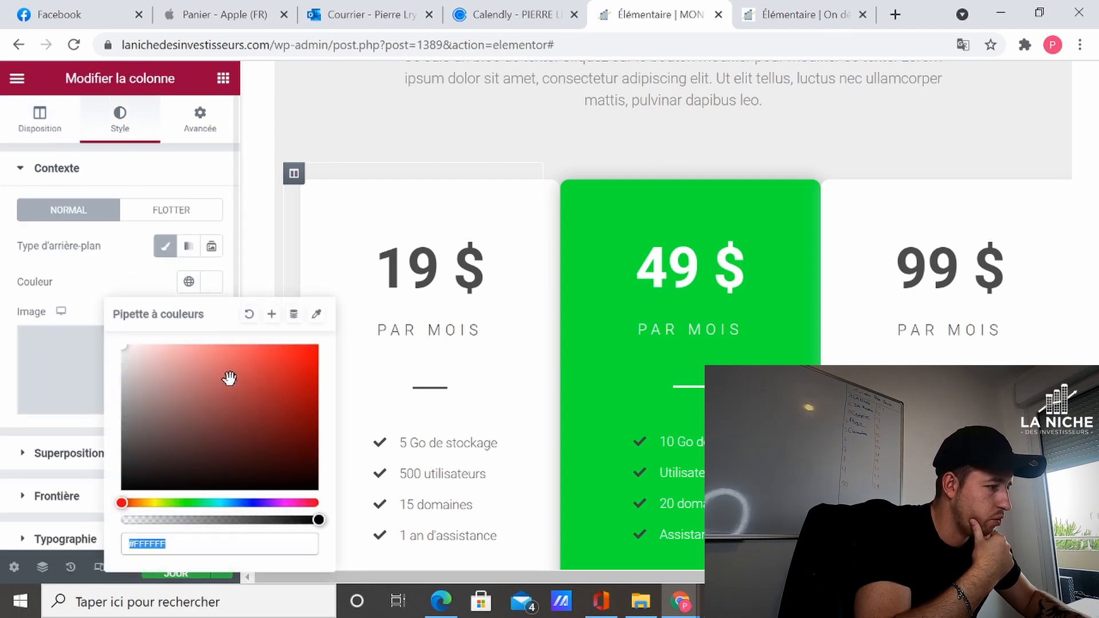
{"action": "left_click_drag", "start_coordinate": [229, 379], "coordinate": [300, 367]}
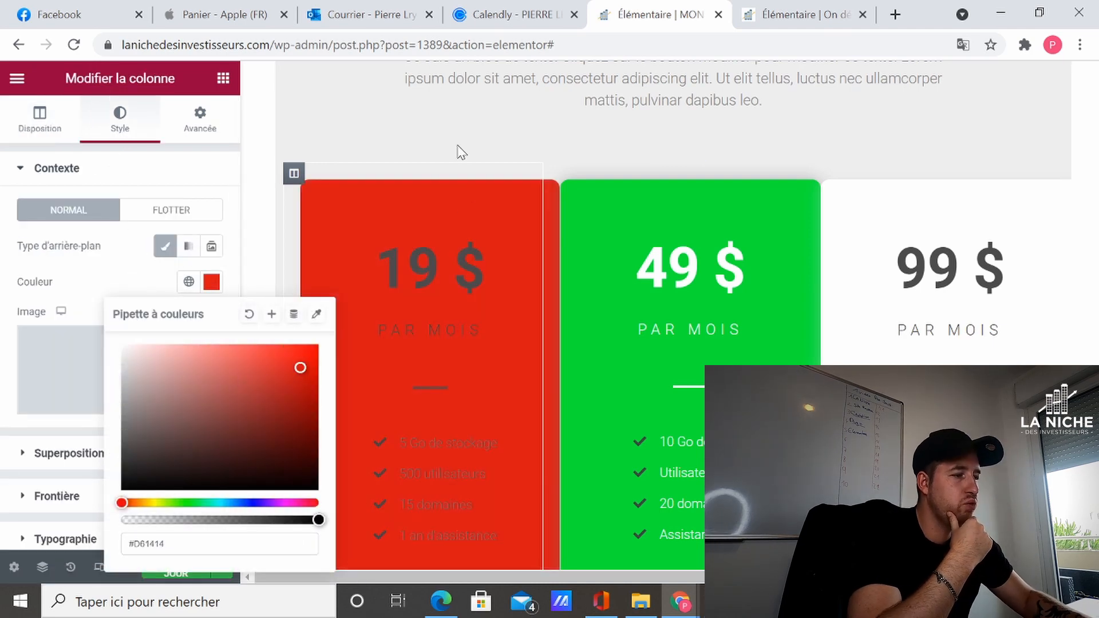
Clear the background colour of the 19 $ pricing column and update the page.
{"action": "scroll", "coordinate": [483, 250], "scroll_direction": "down", "scroll_amount": 10}
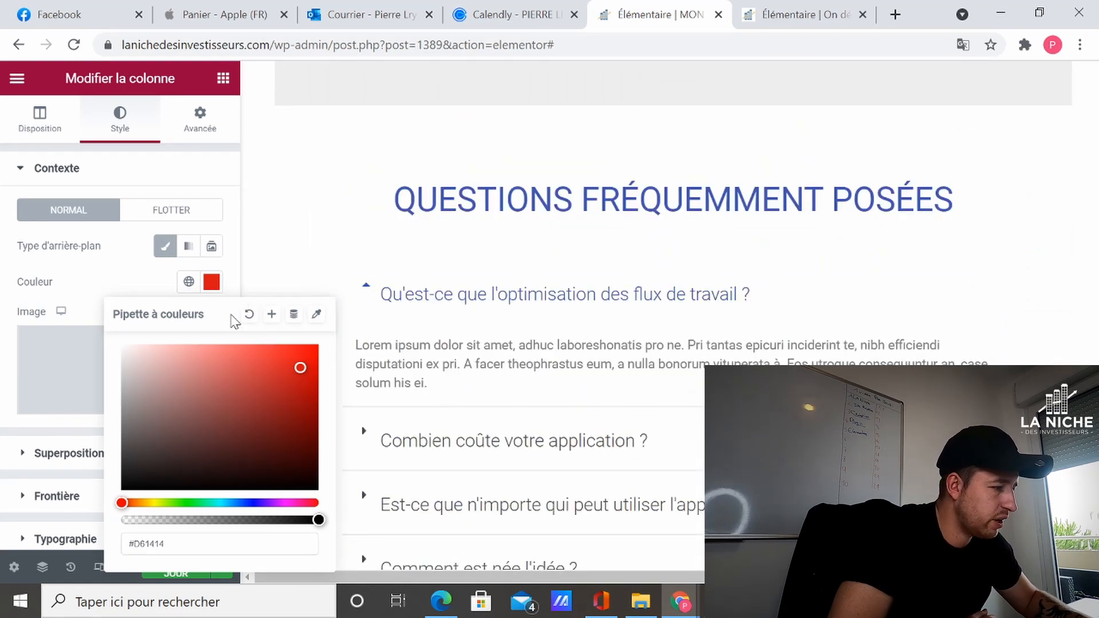
{"action": "left_click", "coordinate": [249, 315]}
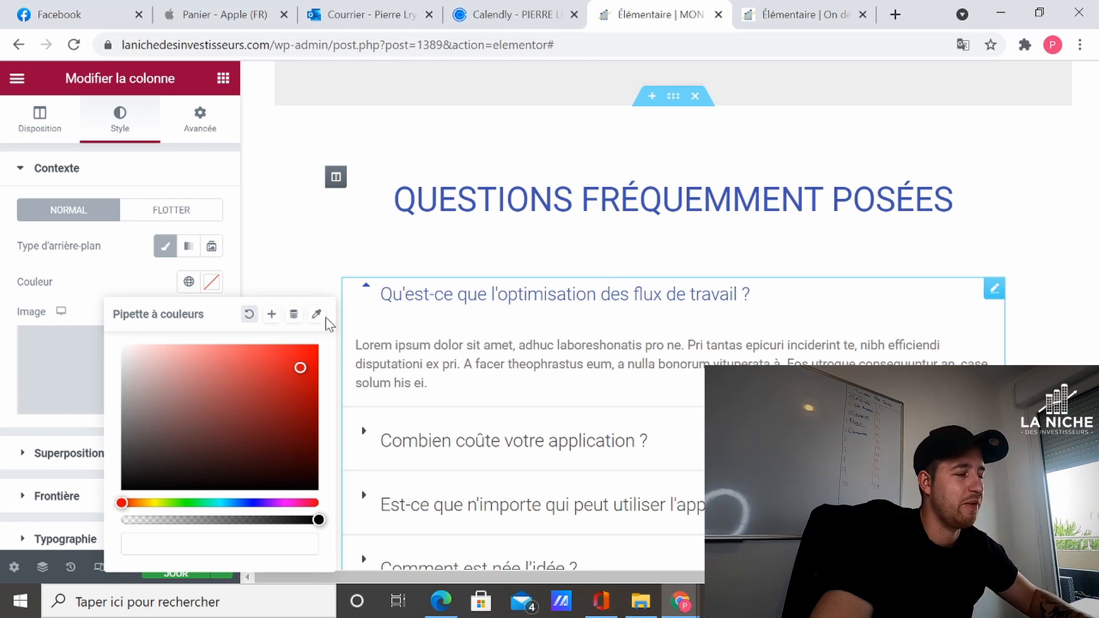
{"action": "scroll", "coordinate": [548, 287], "scroll_direction": "down", "scroll_amount": 15}
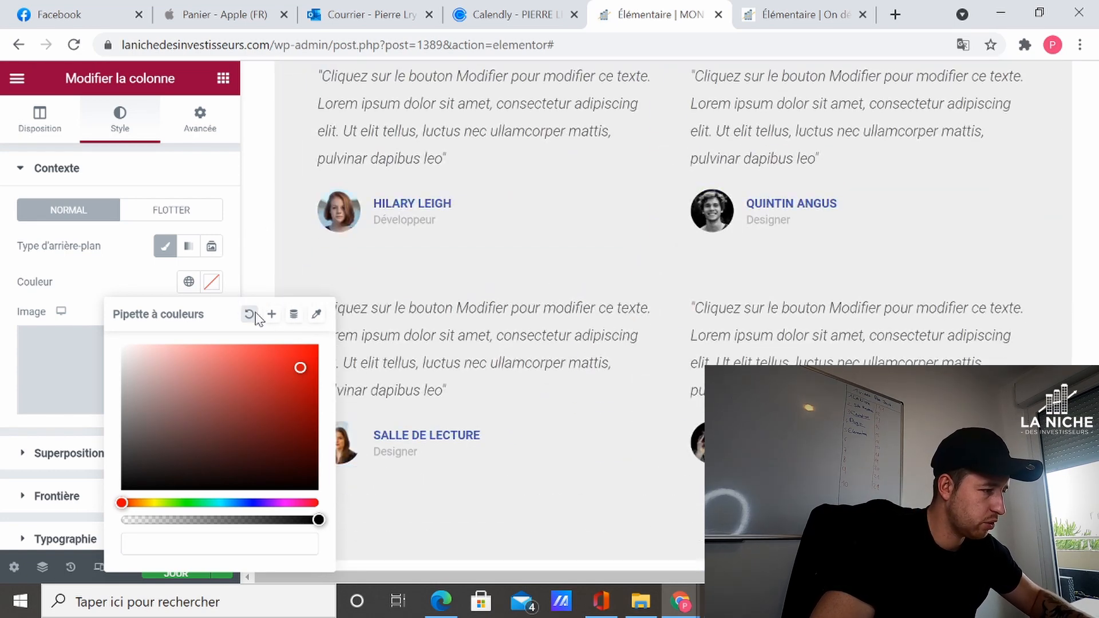
{"action": "left_click", "coordinate": [30, 229]}
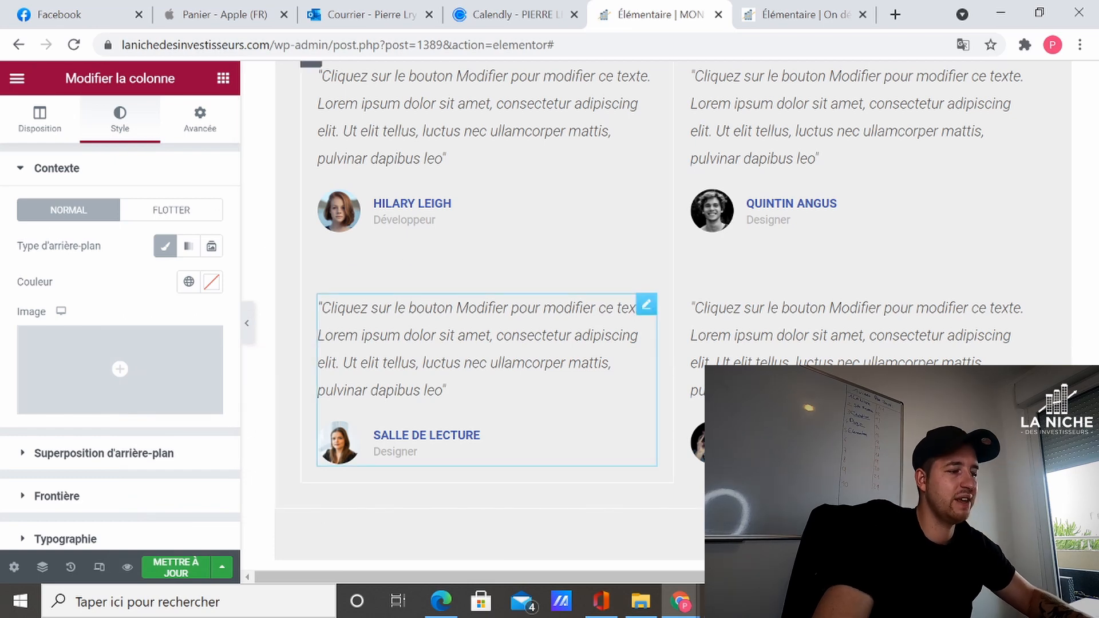
{"action": "scroll", "coordinate": [387, 392], "scroll_direction": "down", "scroll_amount": 10}
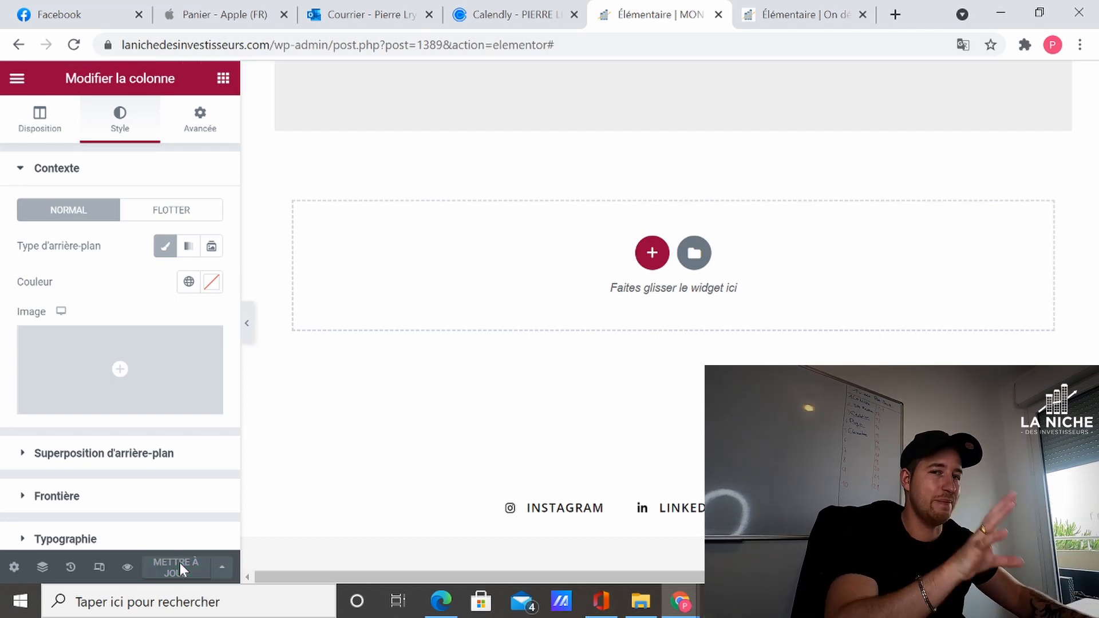
Add a new section just above the NOS CLIENTS DISENT block and place a Video widget in it.
{"action": "scroll", "coordinate": [427, 303], "scroll_direction": "up", "scroll_amount": 3}
{"action": "scroll", "coordinate": [427, 312], "scroll_direction": "up", "scroll_amount": 12}
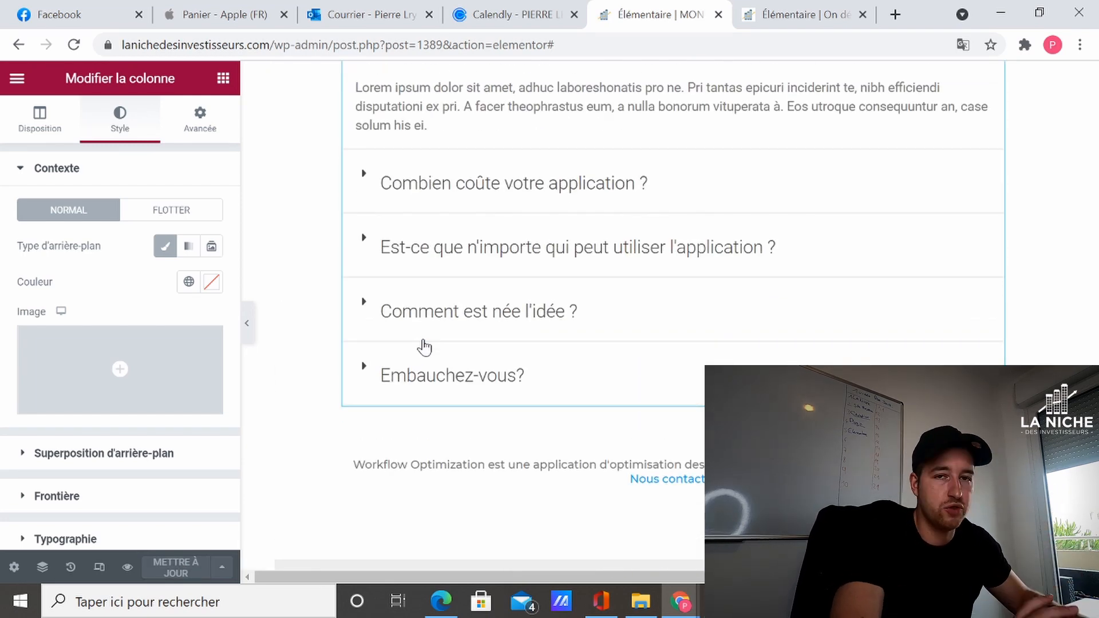
{"action": "scroll", "coordinate": [423, 352], "scroll_direction": "down", "scroll_amount": 5}
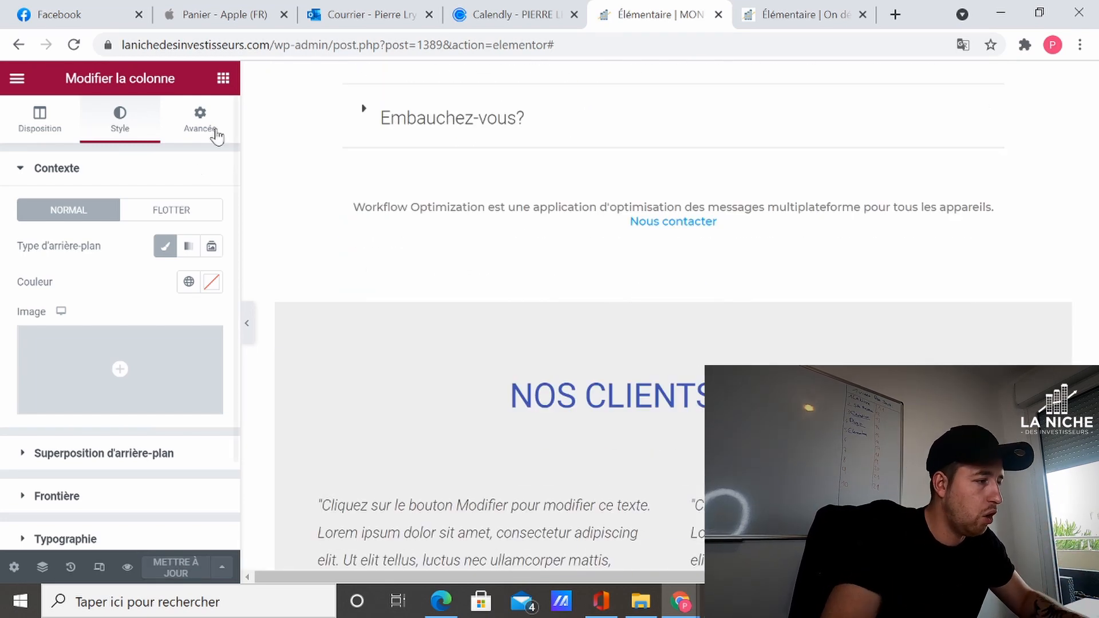
{"action": "left_click", "coordinate": [224, 78]}
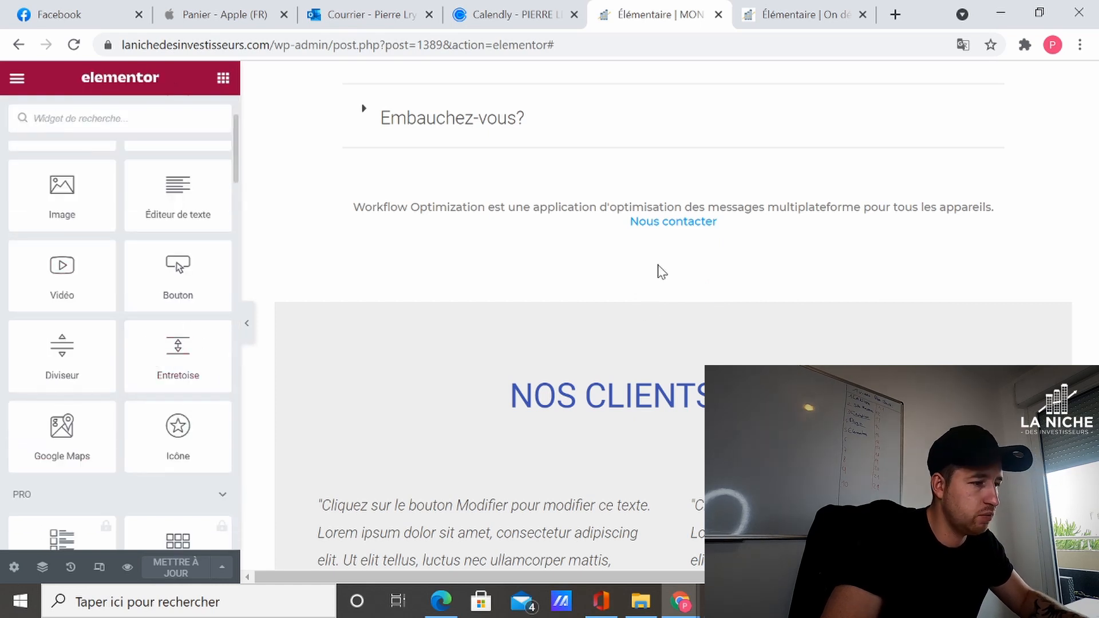
{"action": "left_click", "coordinate": [651, 294]}
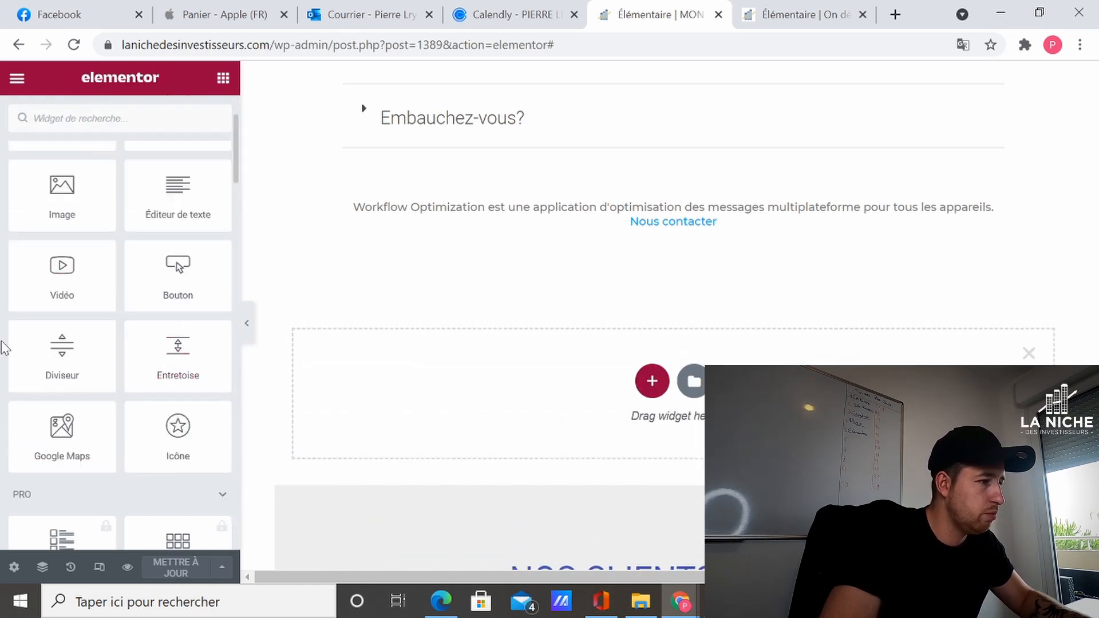
{"action": "left_click_drag", "start_coordinate": [46, 290], "coordinate": [693, 367]}
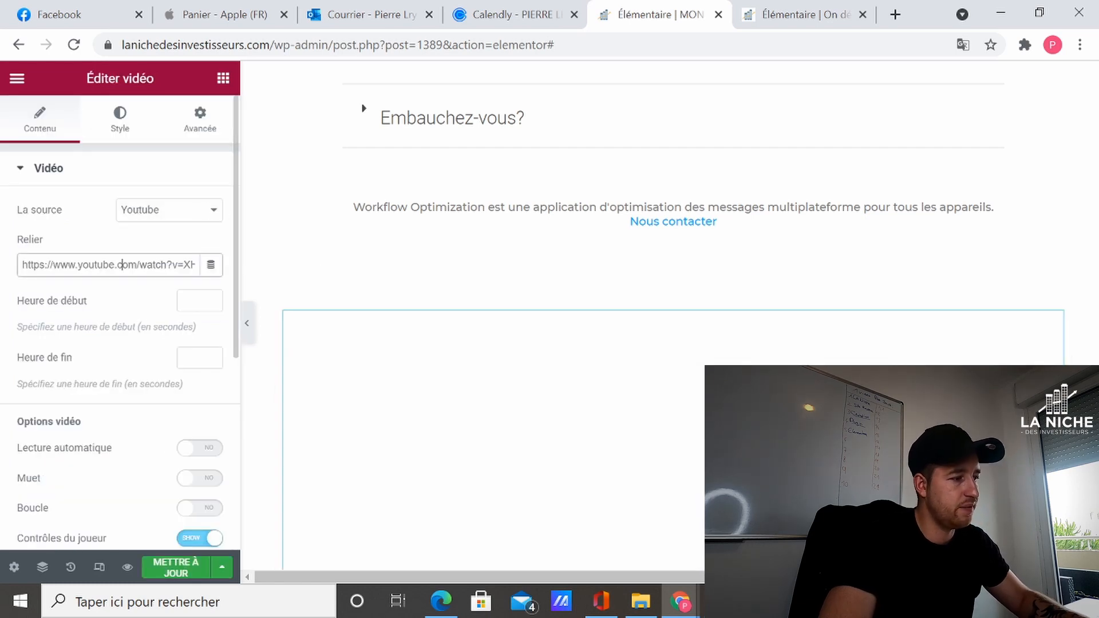
Remove the placeholder YouTube link from the new video widget, leaving its URL empty.
{"action": "left_click_drag", "start_coordinate": [50, 265], "coordinate": [21, 265]}
{"action": "scroll", "coordinate": [488, 466], "scroll_direction": "down", "scroll_amount": 3}
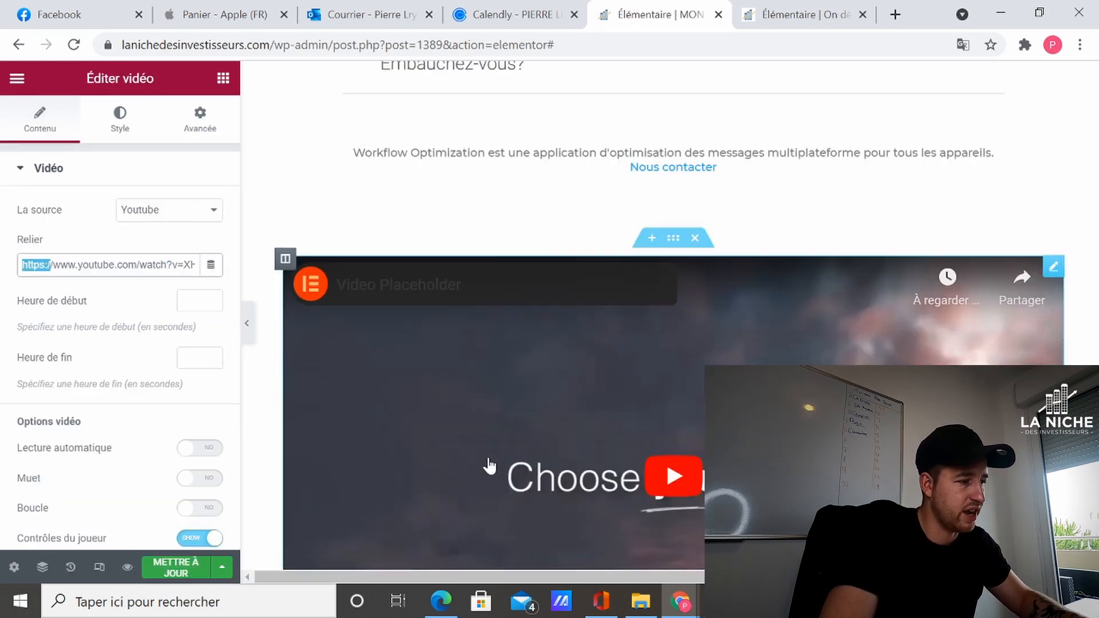
{"action": "scroll", "coordinate": [593, 426], "scroll_direction": "up", "scroll_amount": 1}
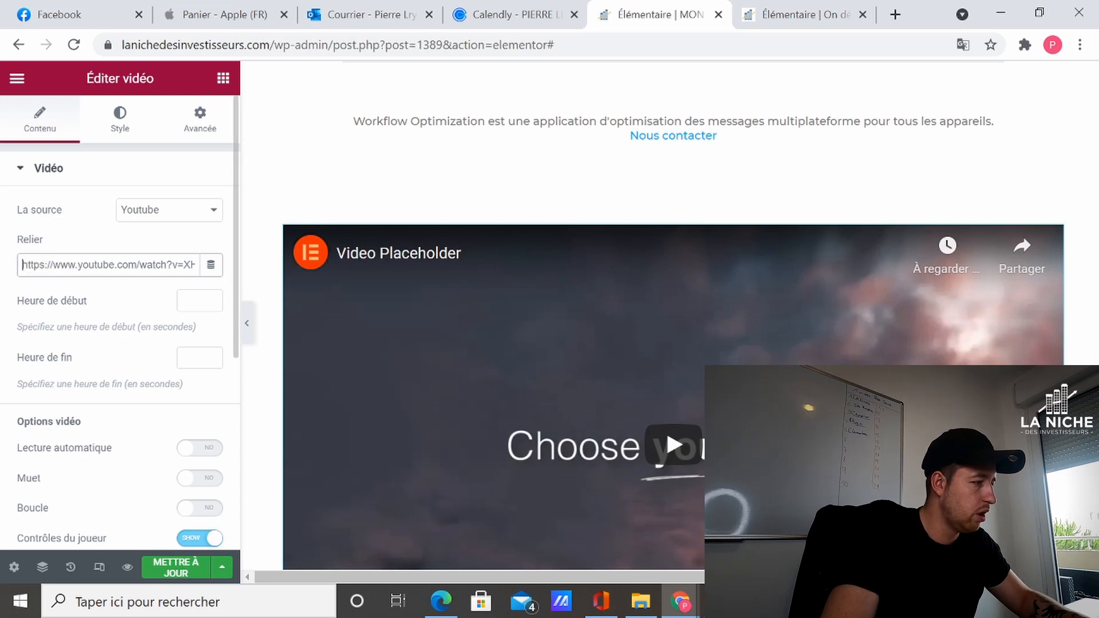
{"action": "key", "text": "ctrl+a"}
{"action": "key", "text": "BackSpace"}
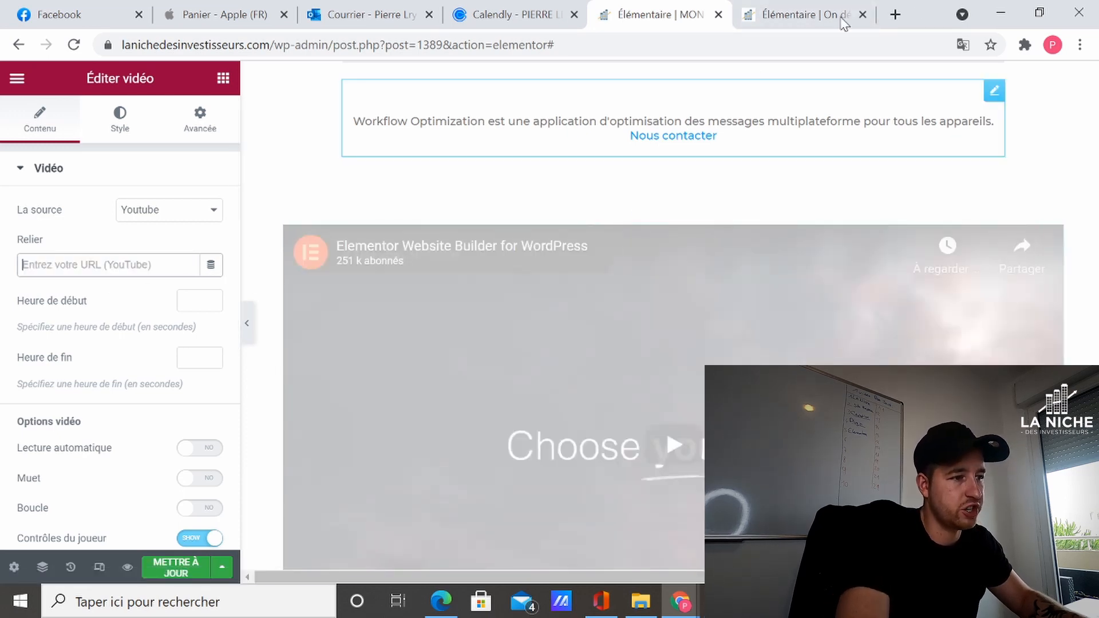
{"action": "right_click", "coordinate": [75, 273]}
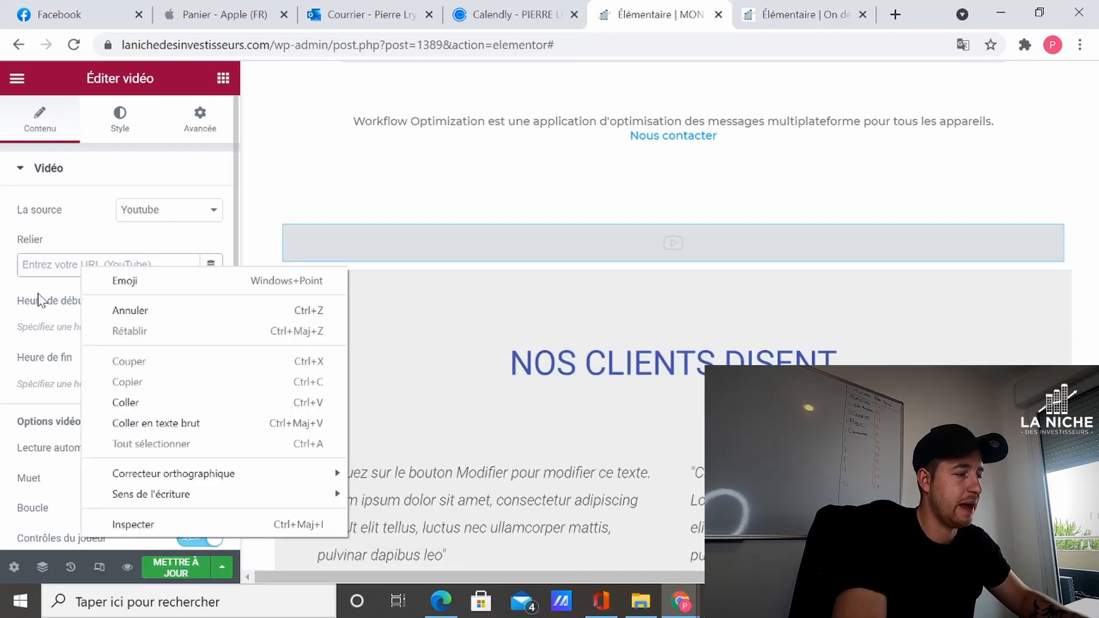
{"action": "left_click", "coordinate": [109, 234]}
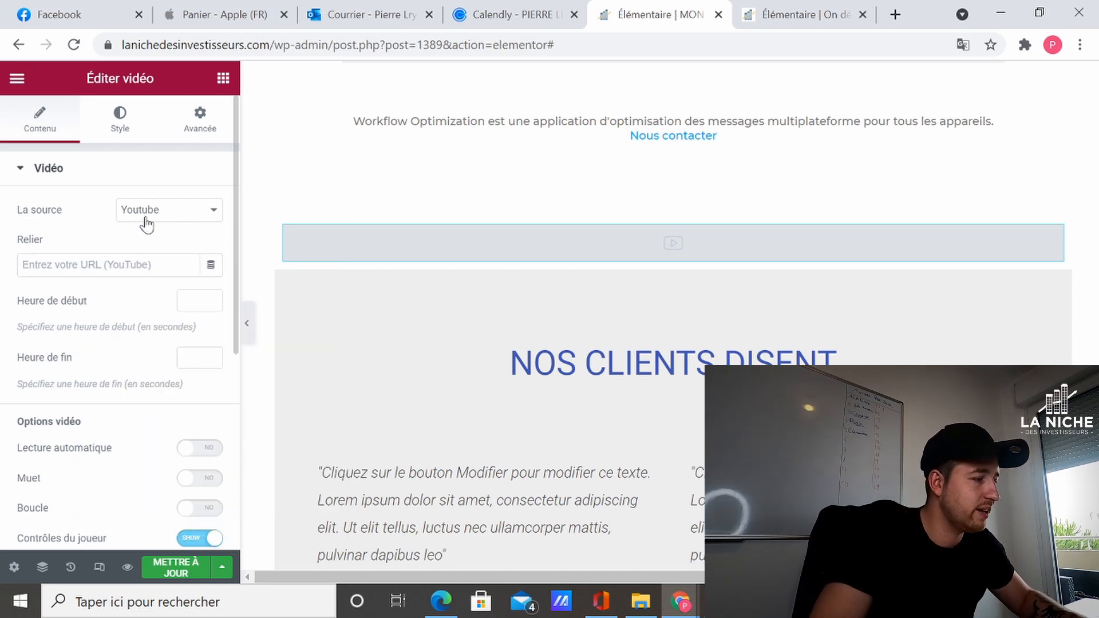
Set the video widget's source to Auto-hébergé and return to the list of available widgets.
{"action": "left_click", "coordinate": [146, 224]}
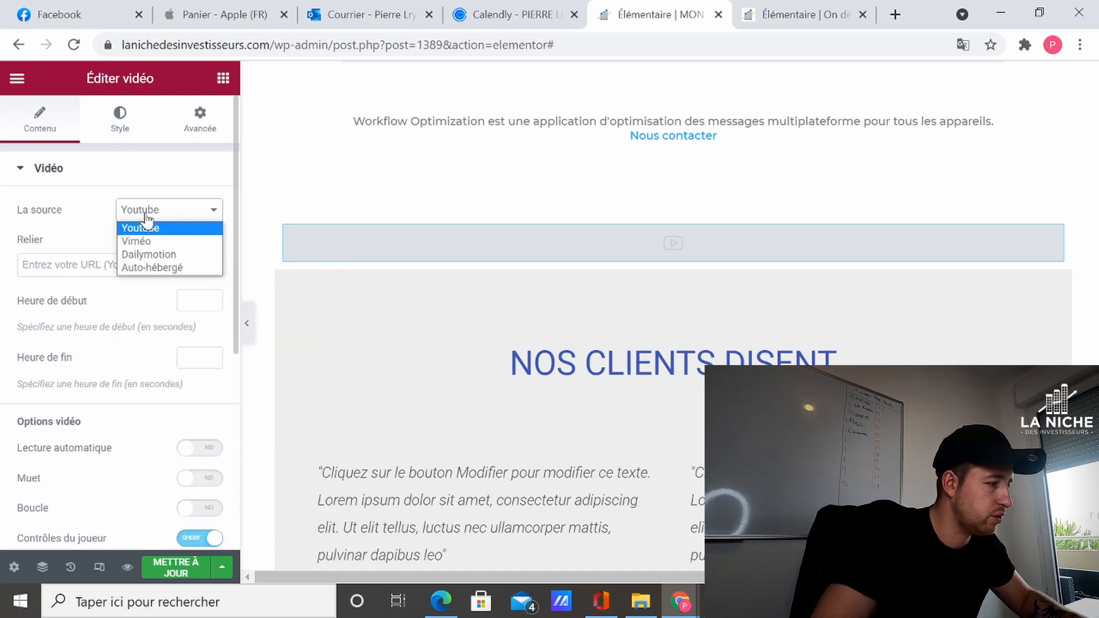
{"action": "left_click", "coordinate": [182, 268]}
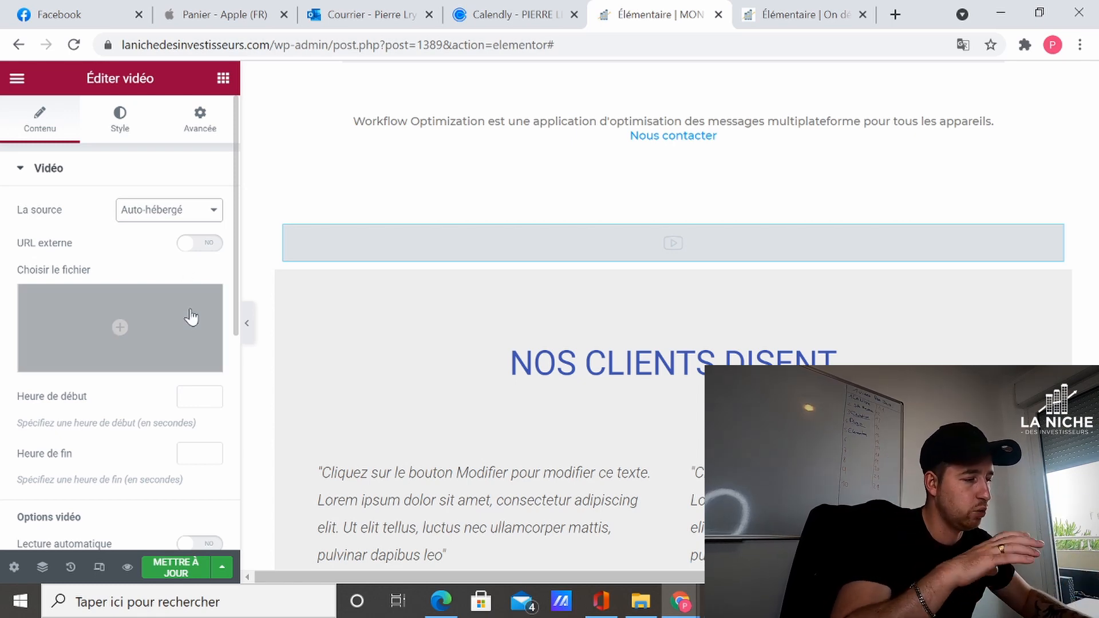
{"action": "scroll", "coordinate": [181, 359], "scroll_direction": "down", "scroll_amount": 5}
{"action": "scroll", "coordinate": [181, 359], "scroll_direction": "down", "scroll_amount": 3}
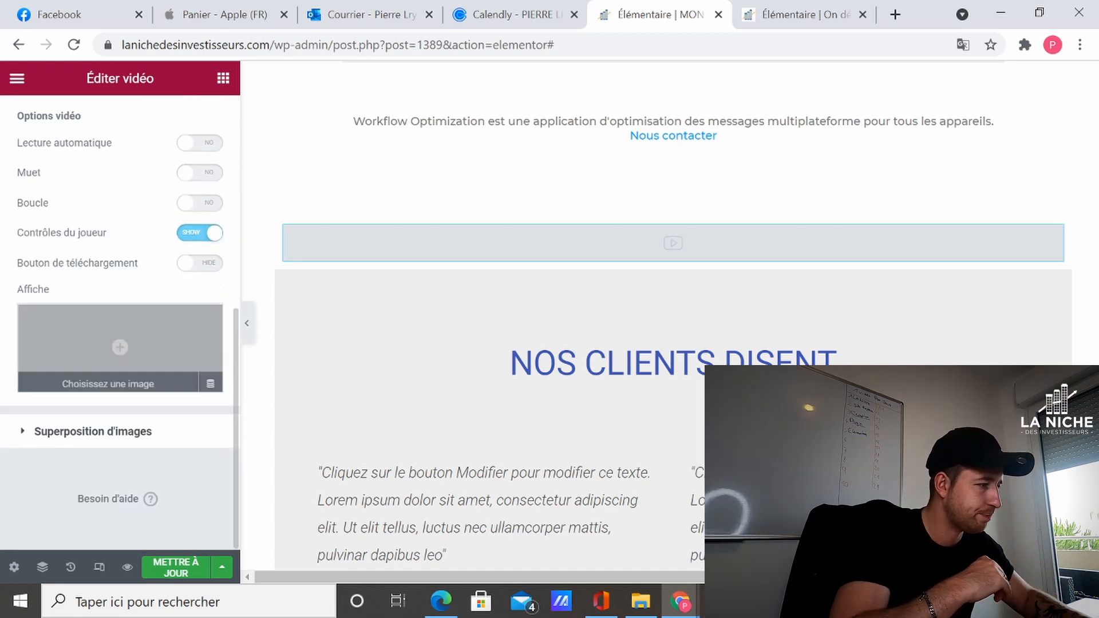
{"action": "left_click", "coordinate": [223, 78]}
{"action": "scroll", "coordinate": [158, 374], "scroll_direction": "down", "scroll_amount": 3}
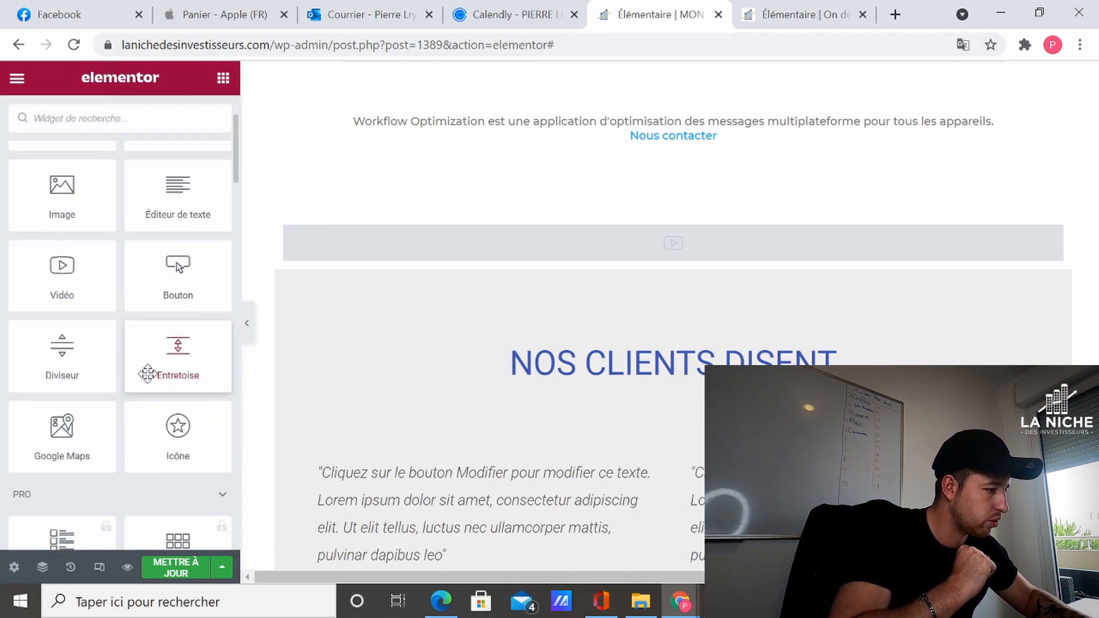
Switch to the existing training page in the other Elementor tab and look through its registration and pricing sections.
{"action": "left_click", "coordinate": [767, 16]}
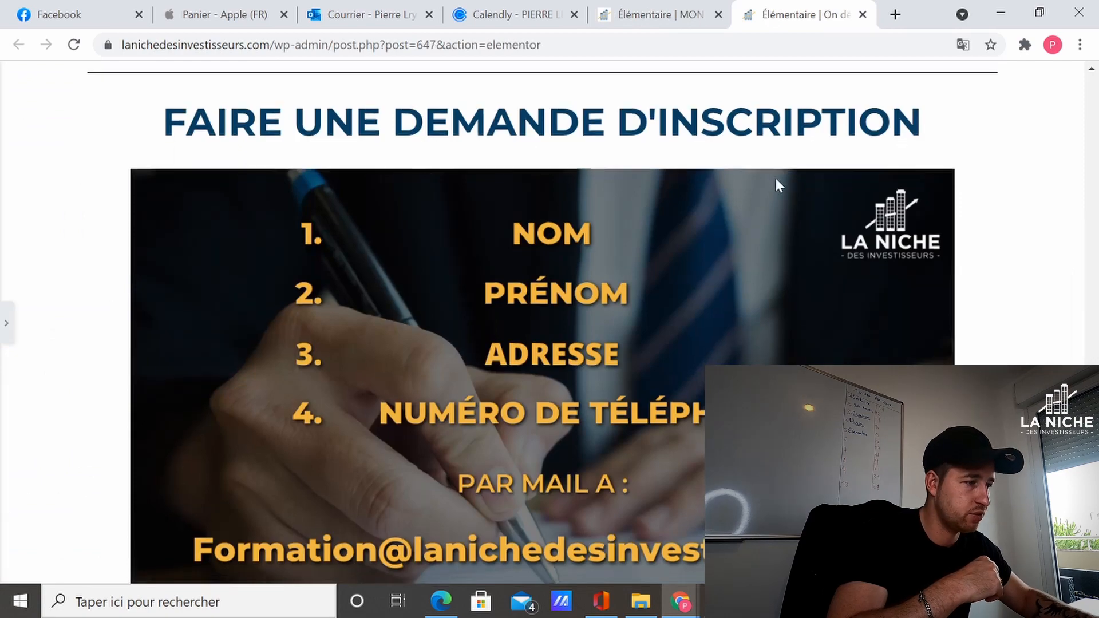
{"action": "scroll", "coordinate": [777, 181], "scroll_direction": "up", "scroll_amount": 2}
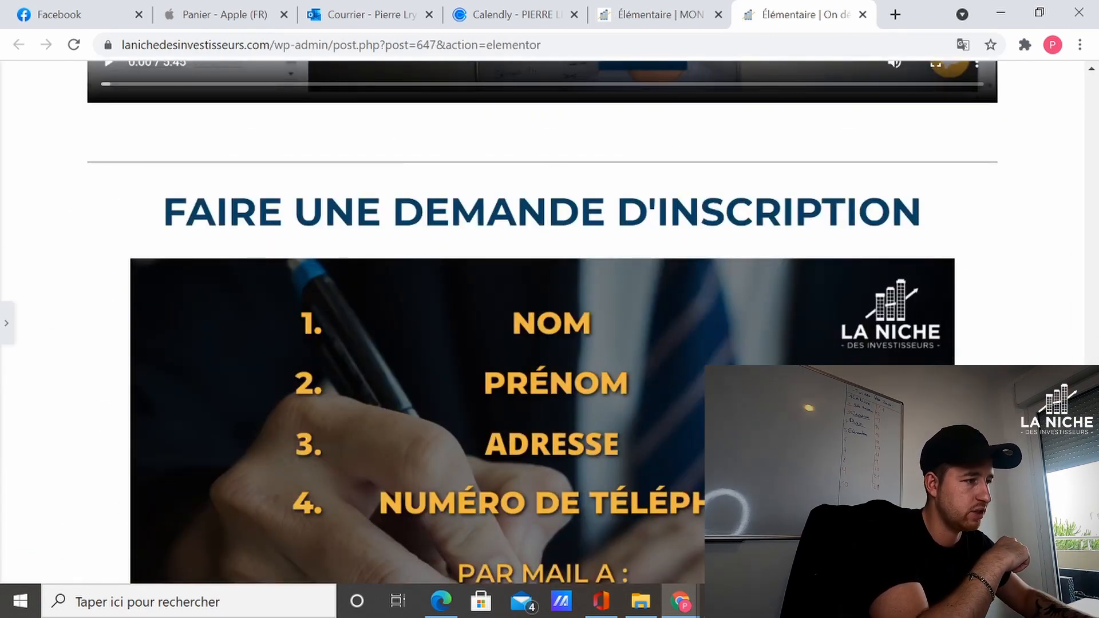
{"action": "scroll", "coordinate": [586, 228], "scroll_direction": "up", "scroll_amount": 10}
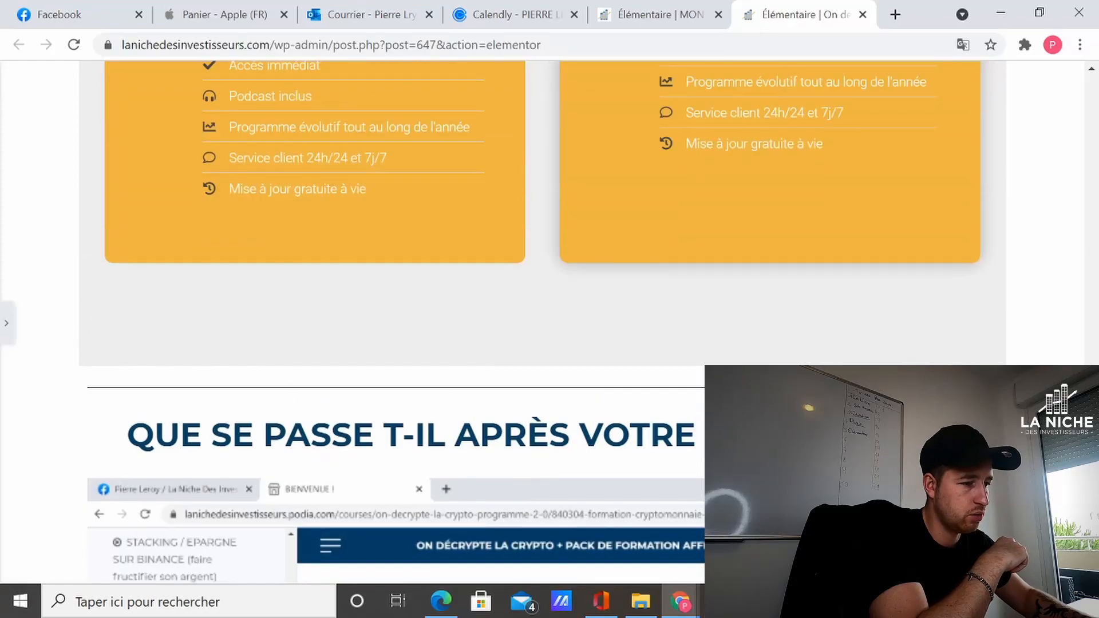